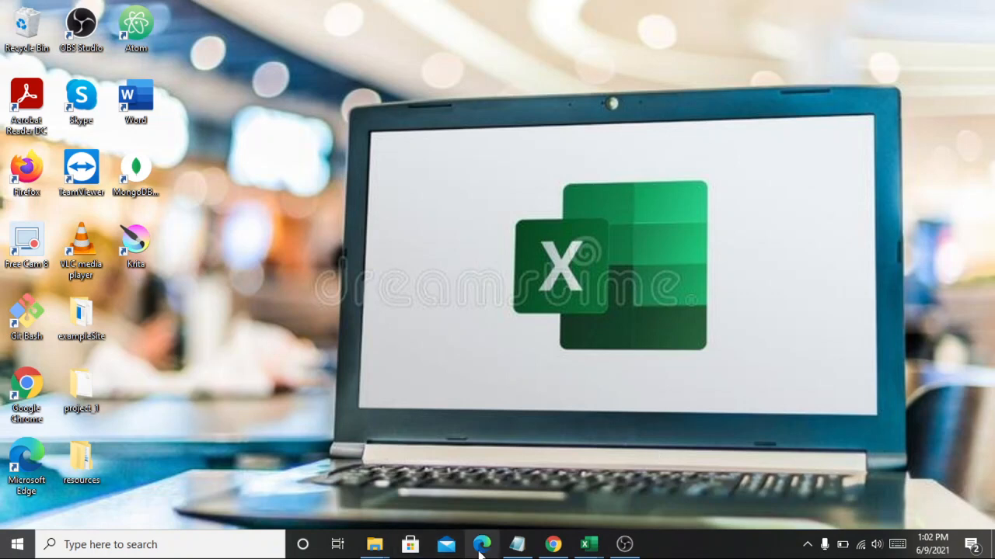
Check the order-of-operations notes in Notepad, minimise them, and switch to the OrderOfOperation-01 workbook in Excel
{"action": "left_click", "coordinate": [515, 542]}
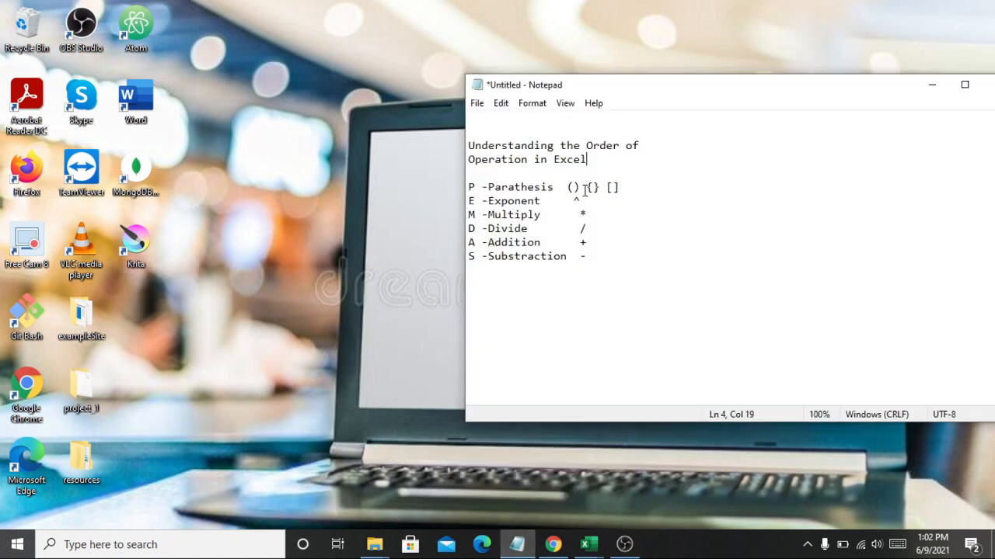
{"action": "left_click", "coordinate": [279, 206]}
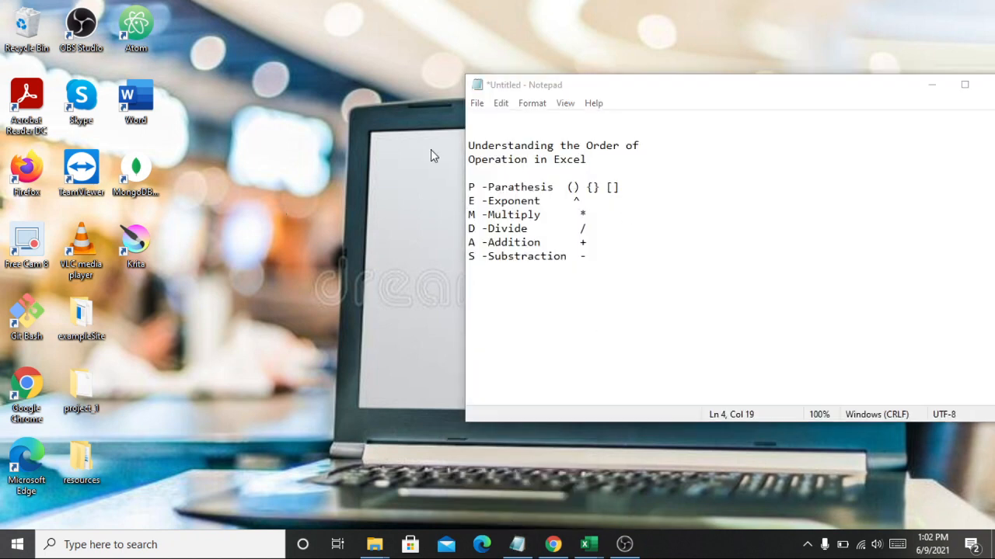
{"action": "left_click", "coordinate": [930, 85]}
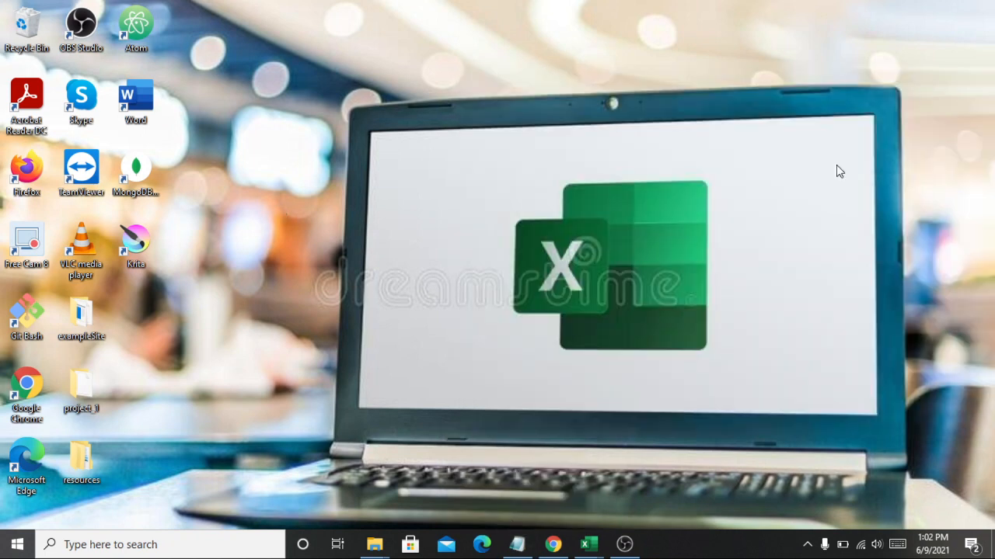
{"action": "mouse_move", "coordinate": [592, 539]}
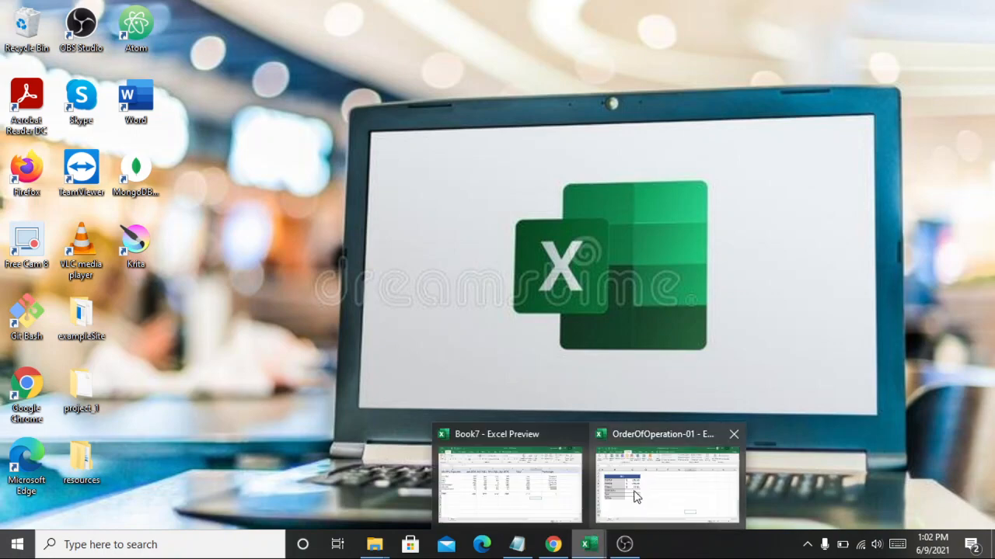
{"action": "left_click", "coordinate": [637, 490]}
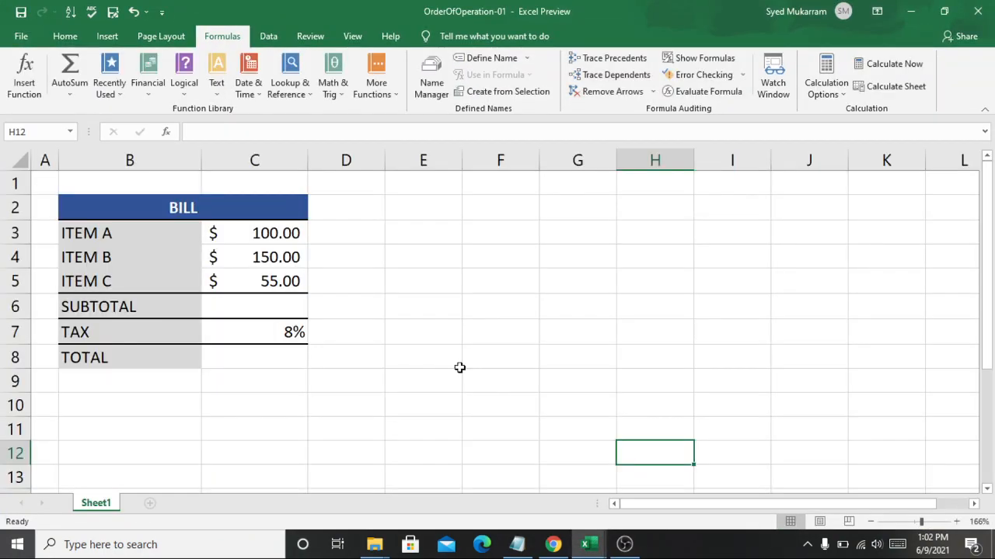
Enter the formula =C3+C4+C5 in the bill's SUBTOTAL cell C6 to add the three items
{"action": "left_click", "coordinate": [284, 301]}
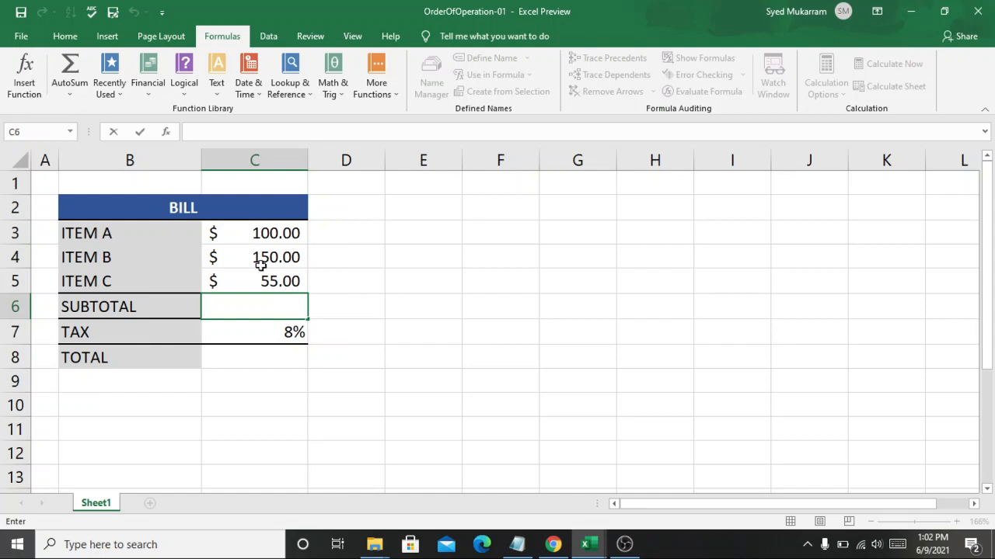
{"action": "left_click", "coordinate": [254, 303]}
{"action": "type", "text": "="}
{"action": "left_click", "coordinate": [262, 232]}
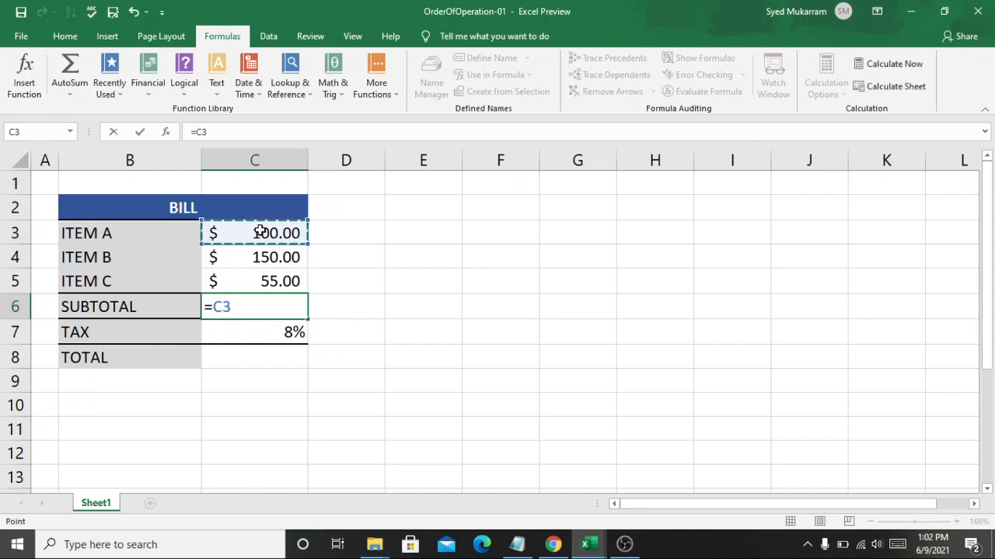
{"action": "type", "text": "+"}
{"action": "left_click", "coordinate": [237, 257]}
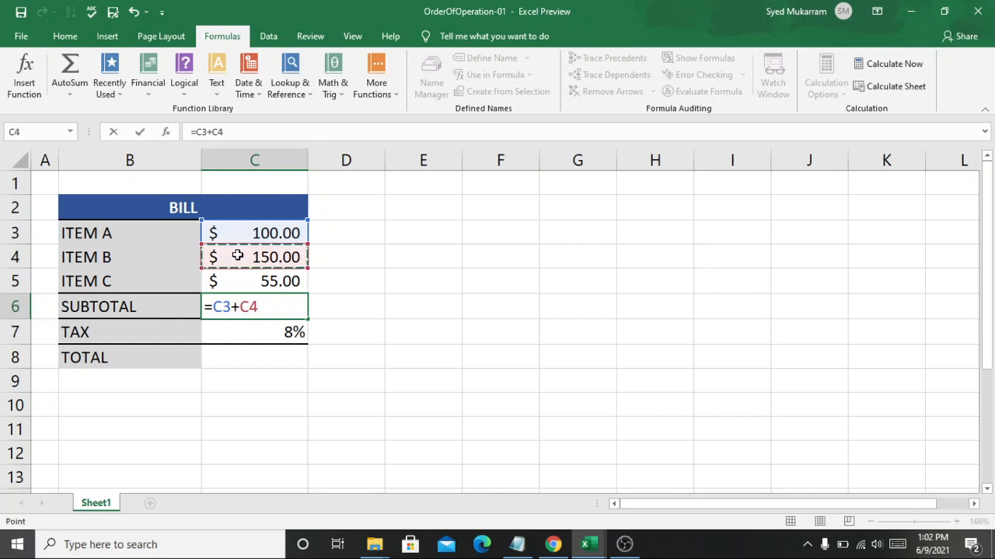
{"action": "type", "text": "+"}
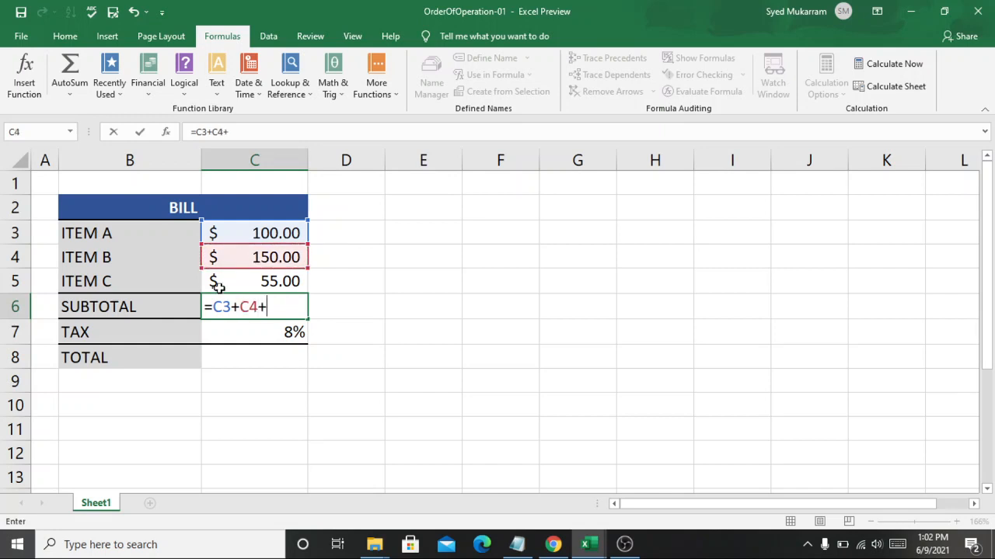
{"action": "left_click", "coordinate": [215, 283]}
{"action": "key", "text": "Return"}
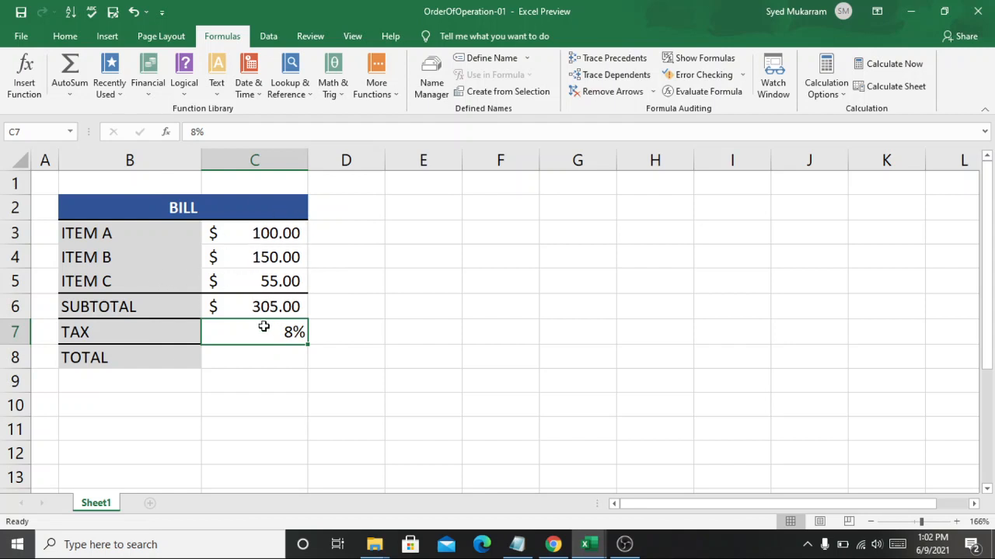
Enter the formula =C6+C7 in the bill's TOTAL cell C8 to add the subtotal and tax
{"action": "left_click", "coordinate": [235, 357]}
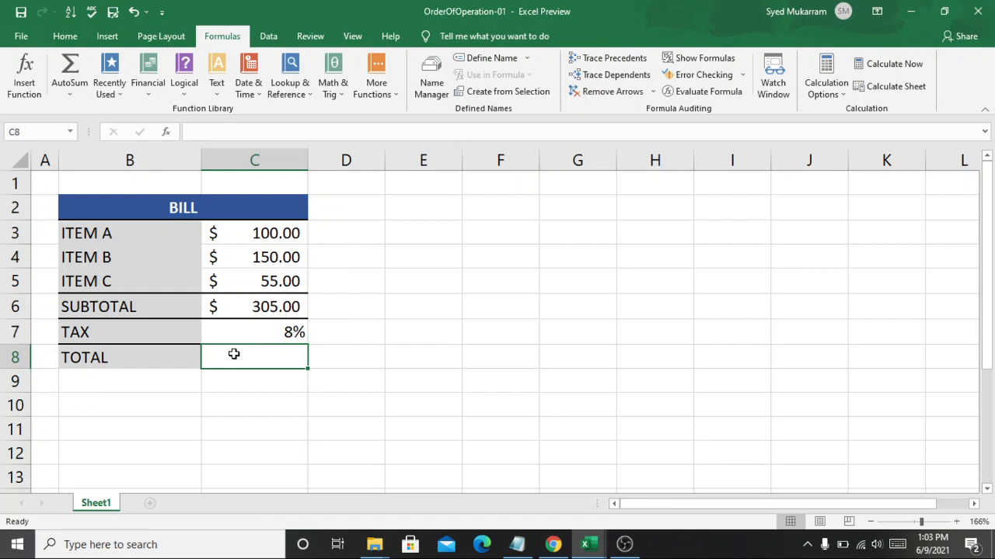
{"action": "double_click", "coordinate": [236, 355]}
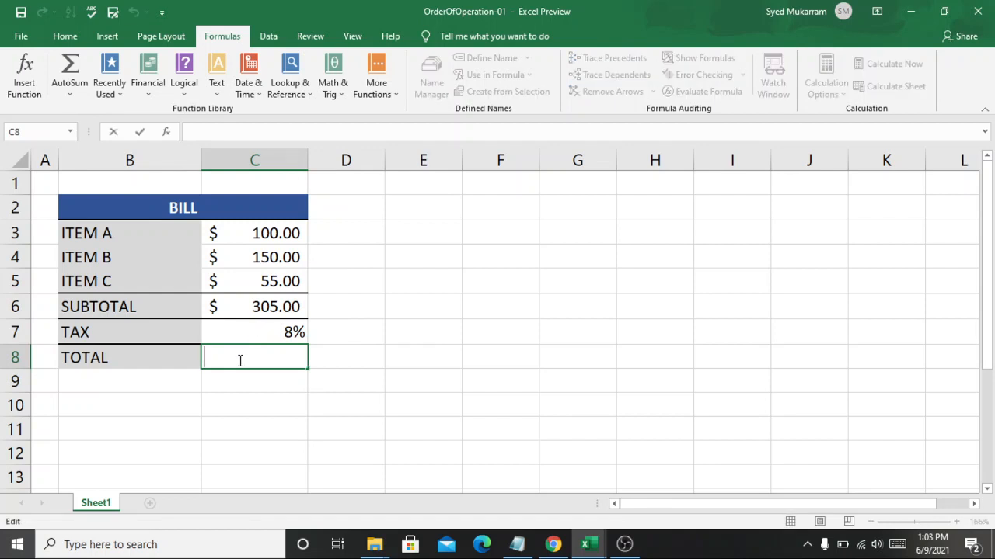
{"action": "type", "text": "="}
{"action": "left_click", "coordinate": [266, 306]}
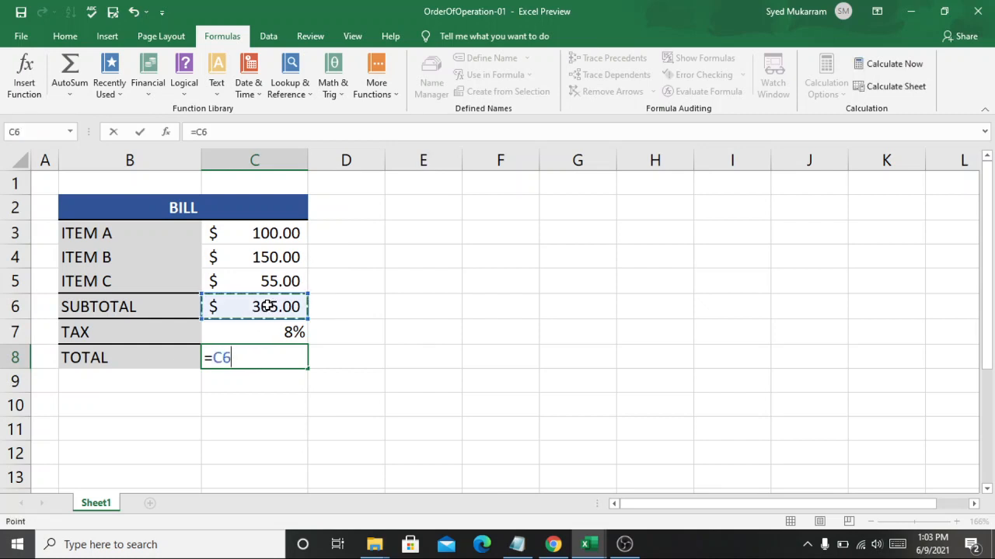
{"action": "left_click", "coordinate": [247, 357]}
{"action": "type", "text": "+"}
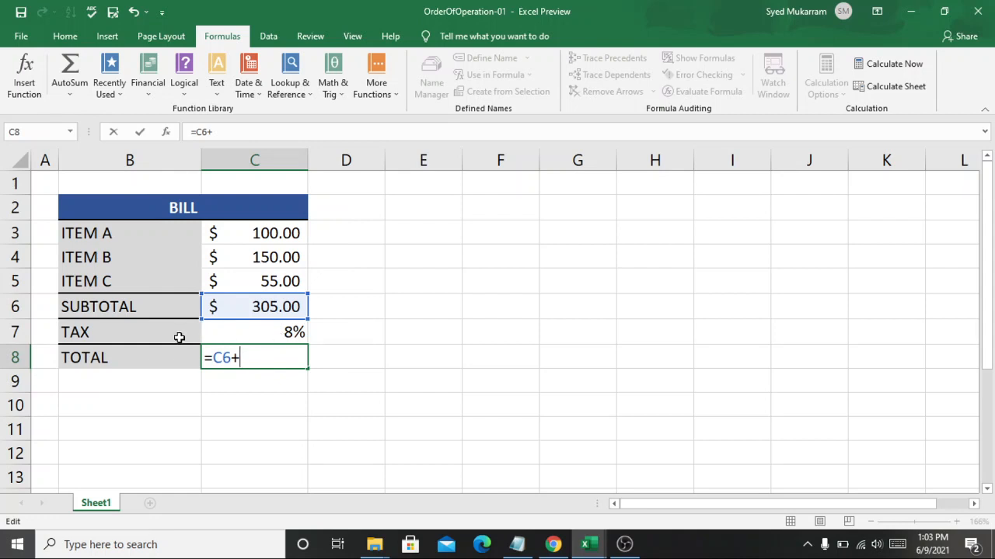
{"action": "type", "text": "c"}
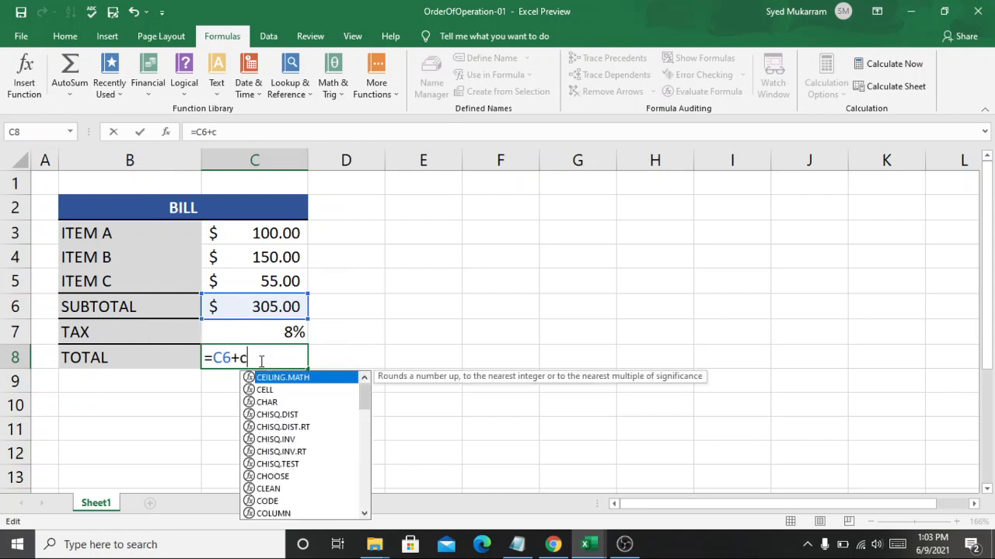
{"action": "key", "text": "BackSpace"}
{"action": "type", "text": "C7"}
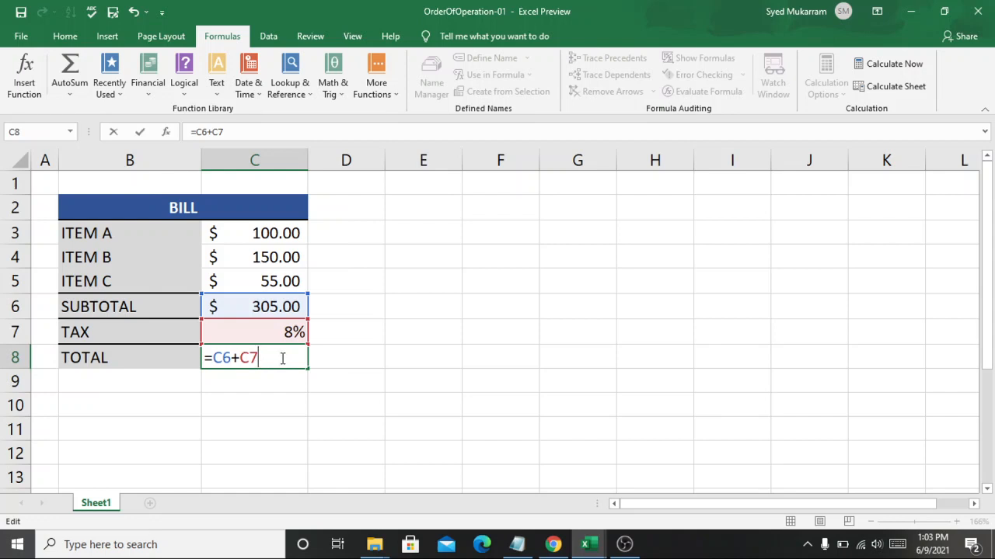
{"action": "key", "text": "shift+Return"}
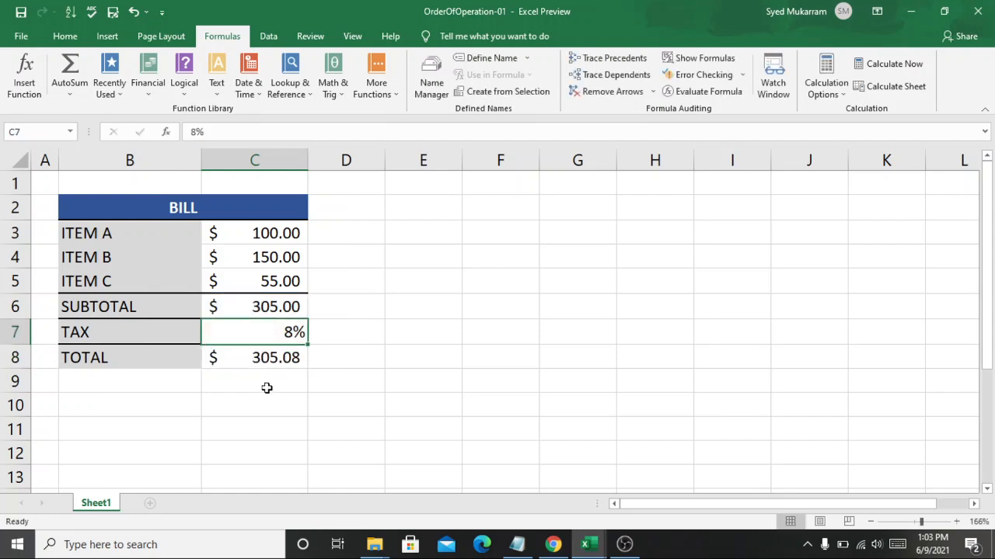
Review the TOTAL formula in C8 and extend it with a multiplication by 1, making it =C6+C7*1
{"action": "left_click", "coordinate": [267, 387]}
{"action": "left_click", "coordinate": [280, 356]}
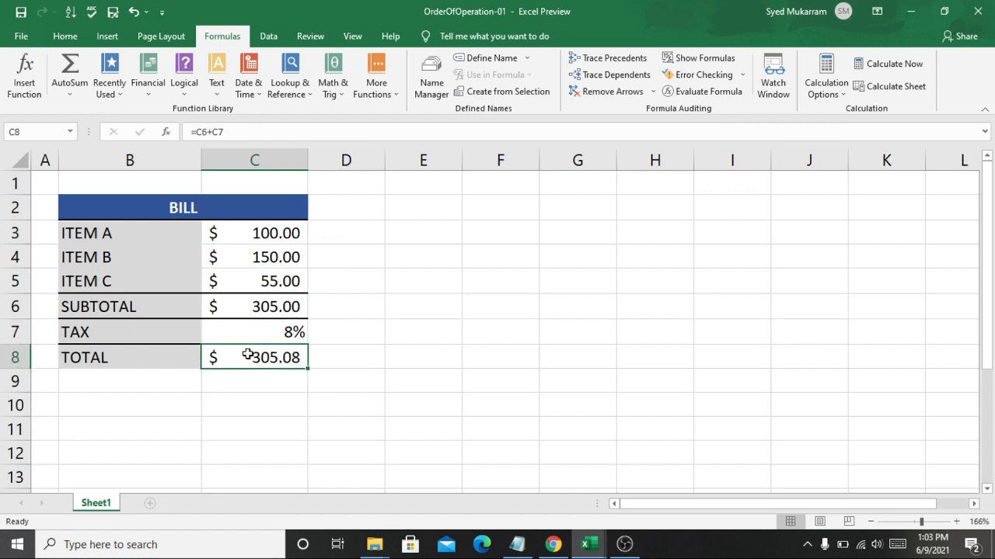
{"action": "double_click", "coordinate": [247, 355]}
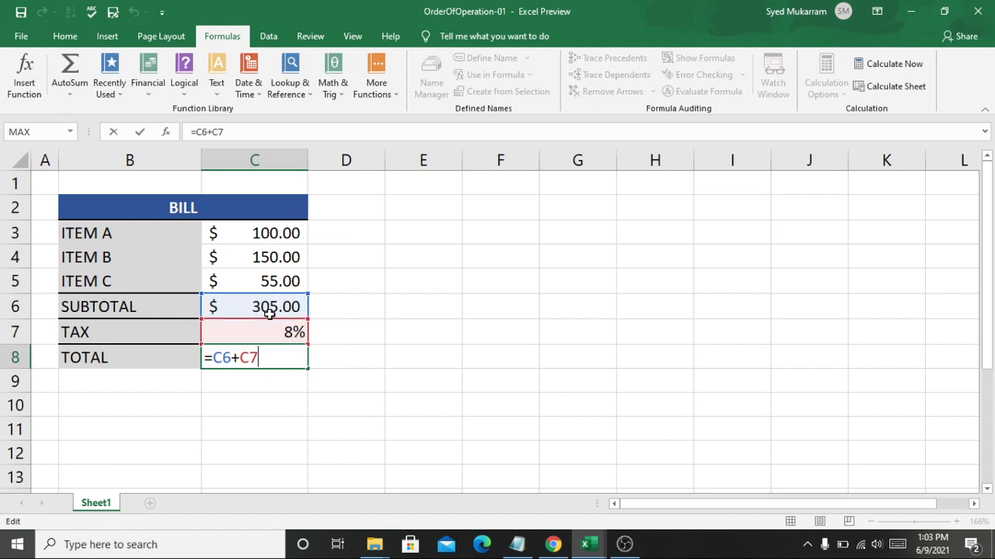
{"action": "key", "text": "Return"}
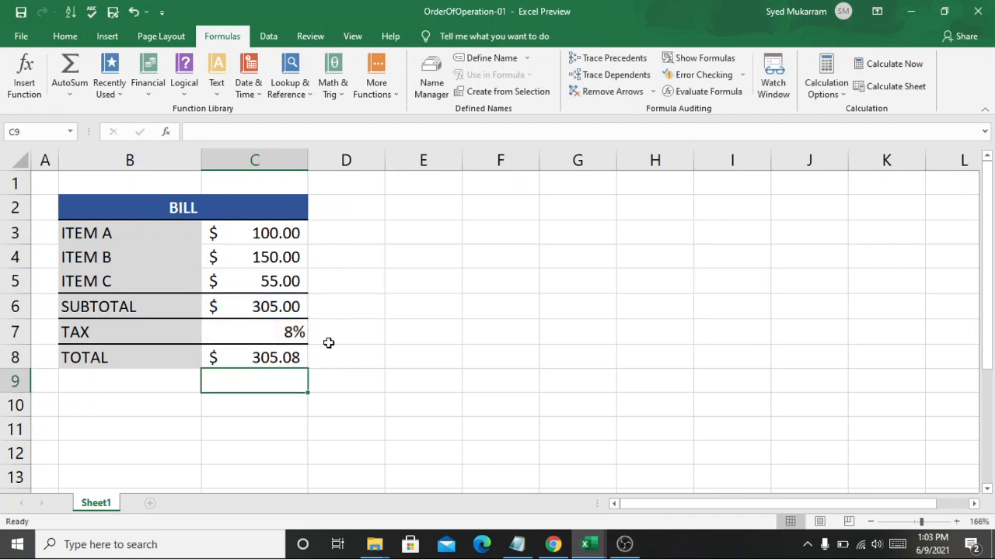
{"action": "left_click", "coordinate": [281, 358]}
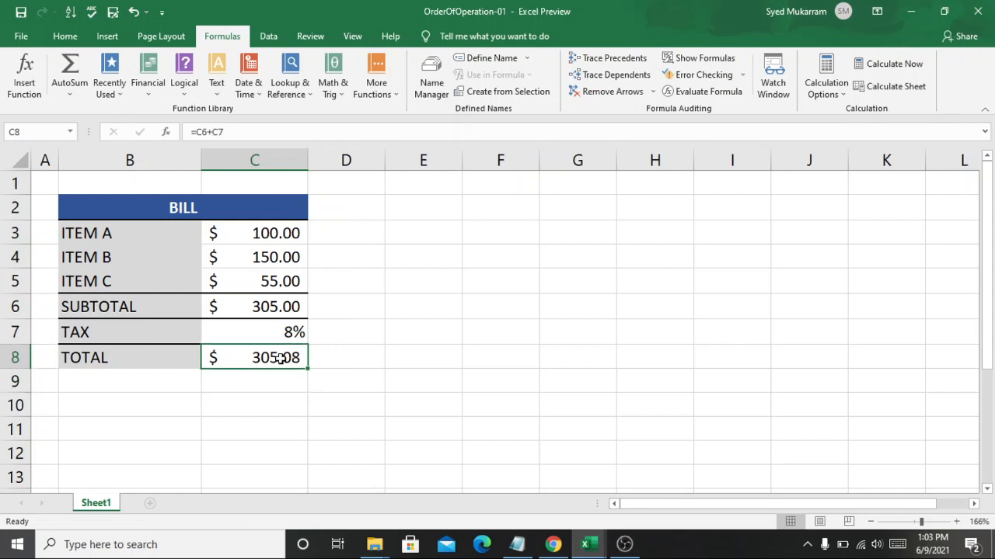
{"action": "double_click", "coordinate": [282, 357]}
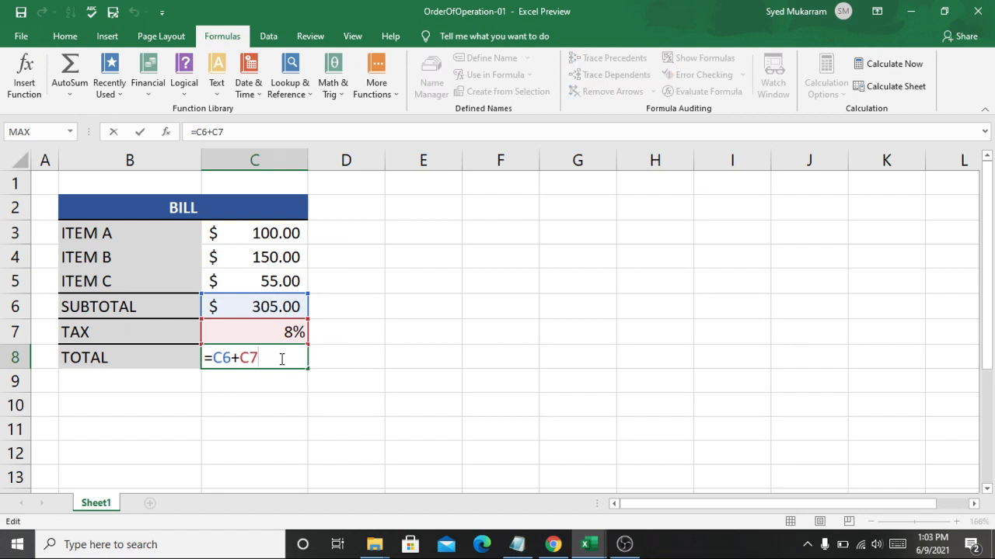
{"action": "type", "text": "*1"}
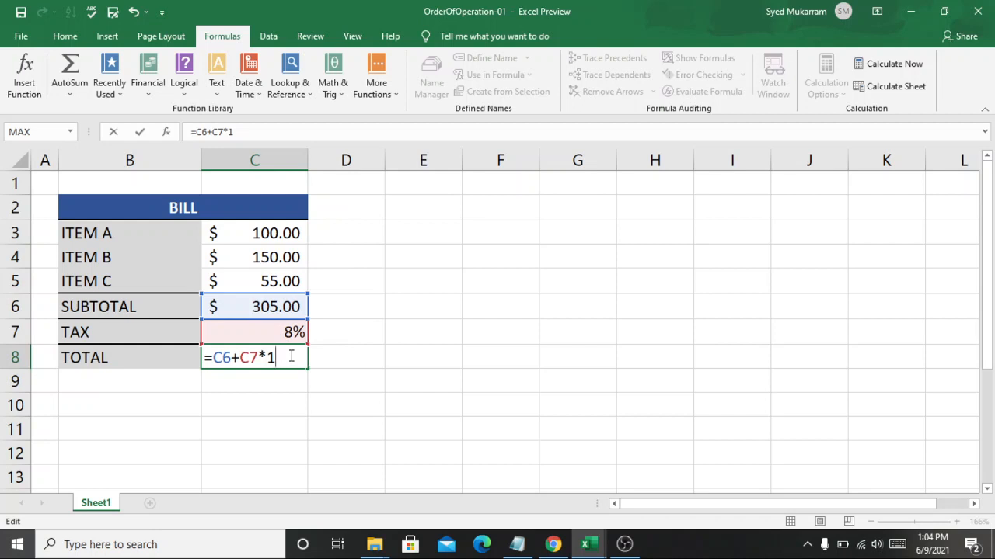
{"action": "key", "text": "Return"}
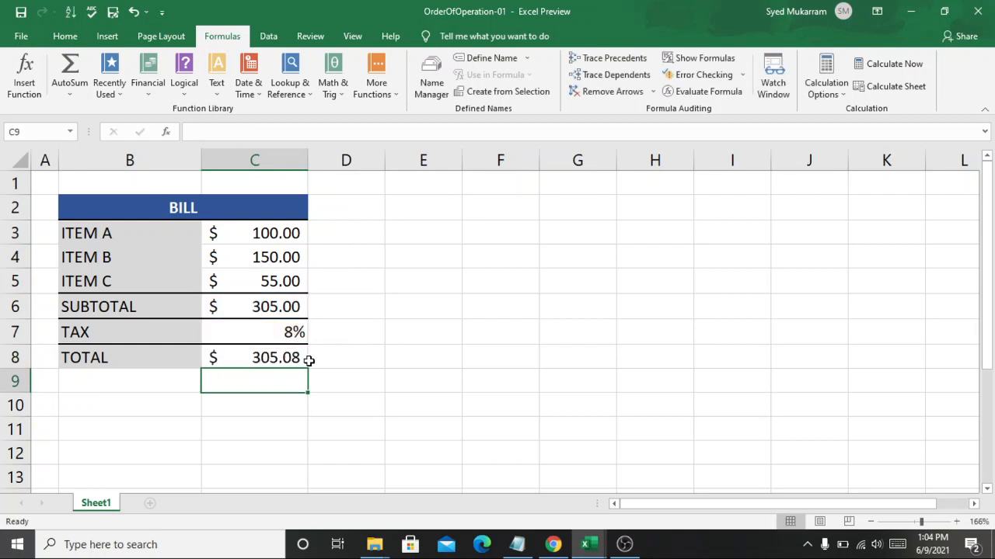
Swap the two operators in the TOTAL formula in C8 so that it reads =C6*C7+1
{"action": "double_click", "coordinate": [287, 357]}
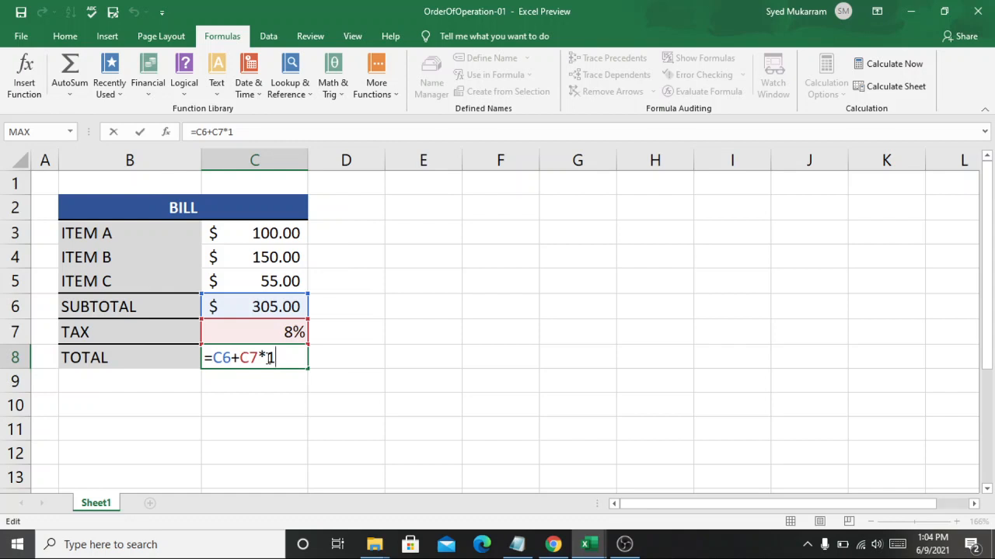
{"action": "left_click", "coordinate": [268, 357]}
{"action": "key", "text": "BackSpace"}
{"action": "type", "text": "="}
{"action": "key", "text": "BackSpace"}
{"action": "type", "text": "+"}
{"action": "key", "text": "BackSpace"}
{"action": "type", "text": "*"}
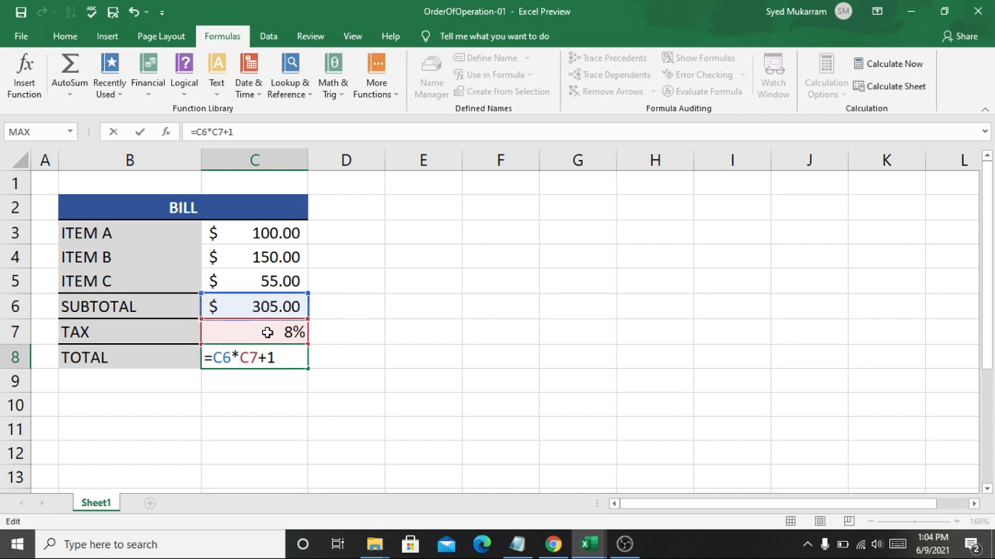
{"action": "left_click", "coordinate": [287, 358]}
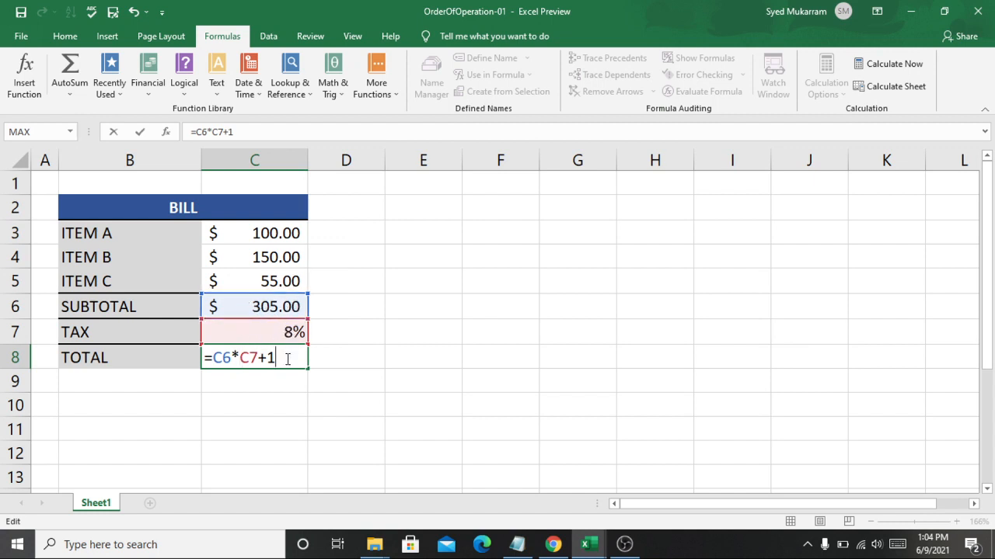
{"action": "key", "text": "shift+Return"}
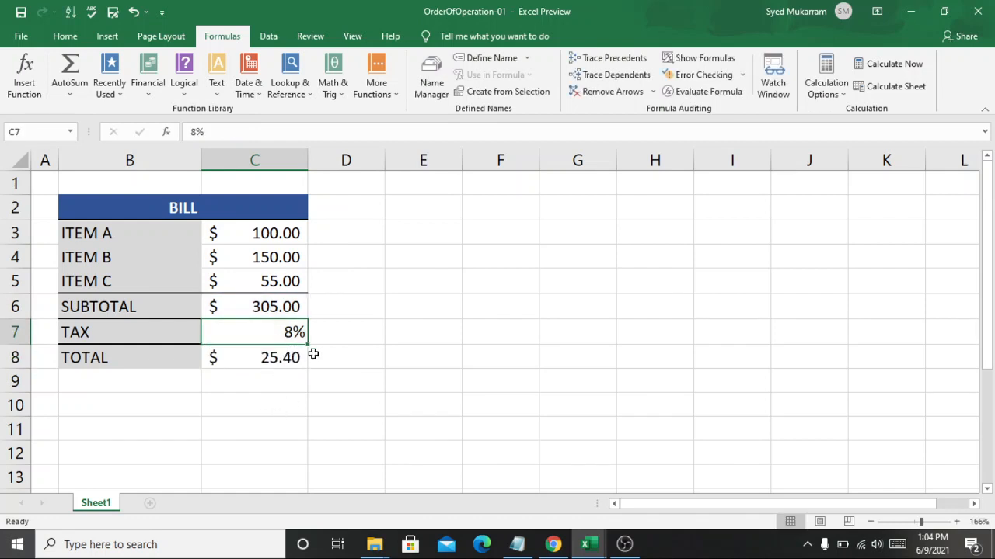
Examine the TOTAL formula in C8 together with the SUBTOTAL and TAX cells it refers to
{"action": "left_click", "coordinate": [294, 357]}
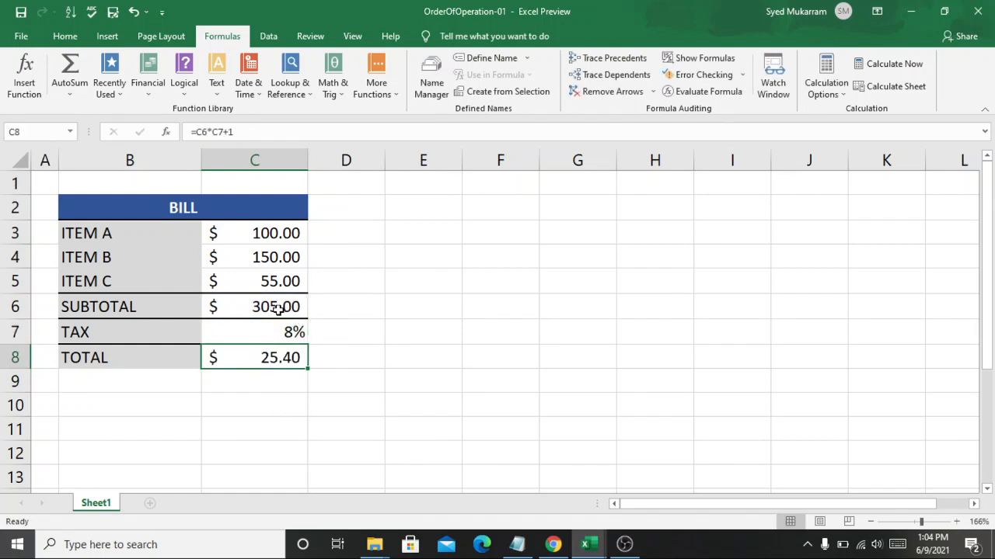
{"action": "left_click", "coordinate": [271, 334]}
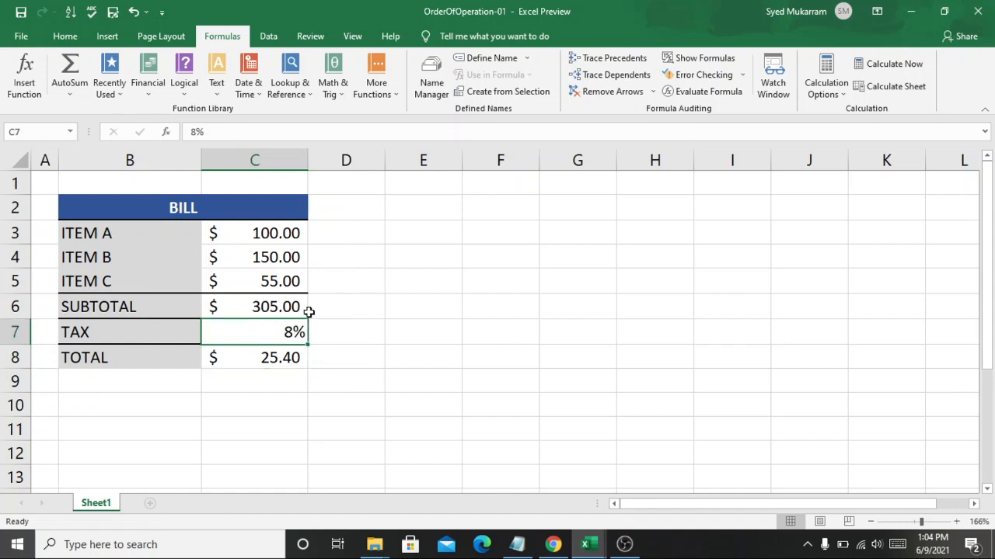
{"action": "left_click", "coordinate": [303, 311]}
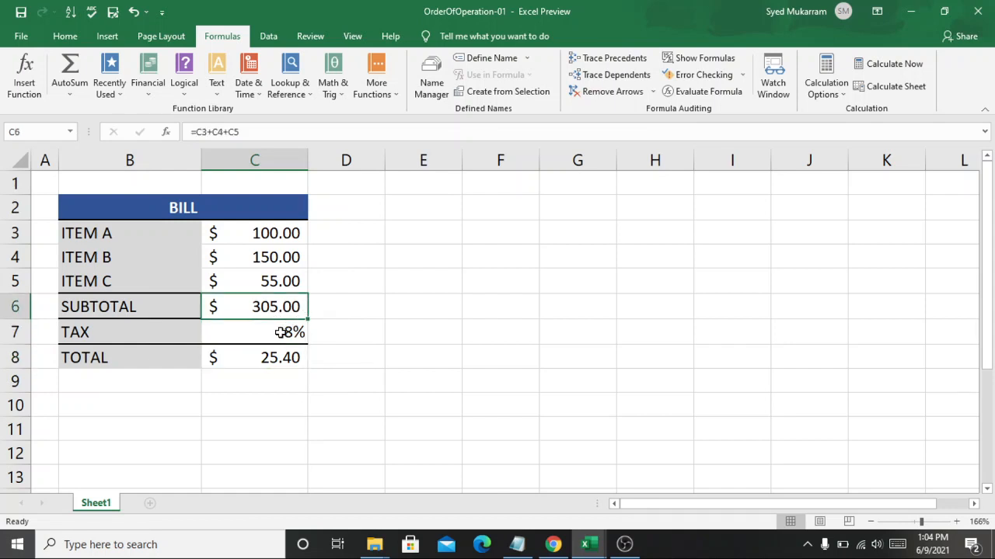
{"action": "left_click", "coordinate": [282, 333]}
{"action": "left_click", "coordinate": [285, 309]}
{"action": "left_click", "coordinate": [247, 331]}
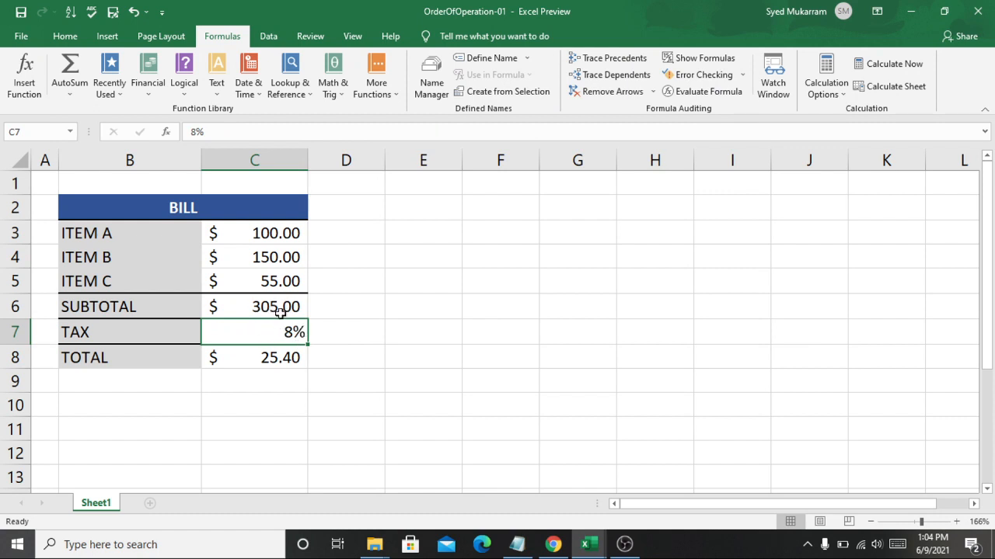
{"action": "double_click", "coordinate": [238, 355]}
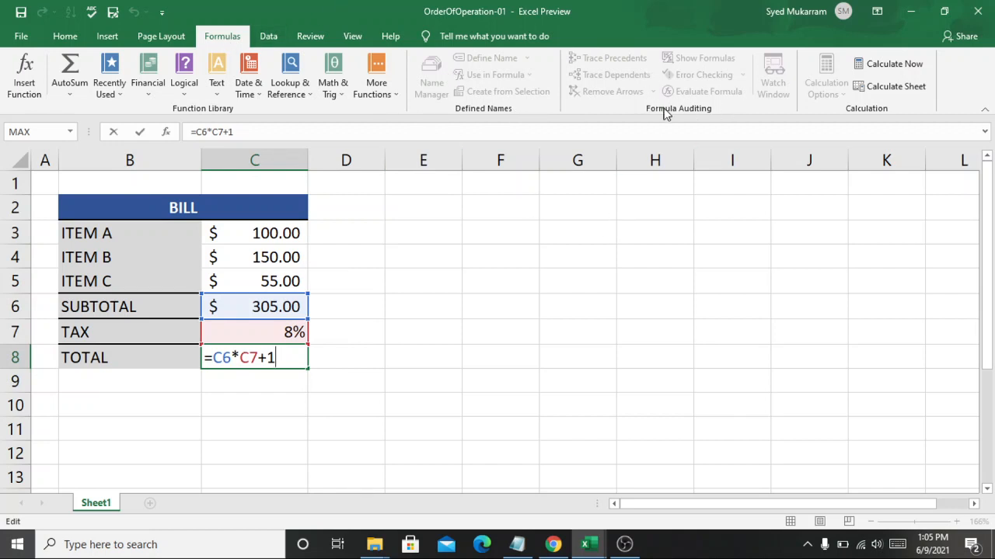
{"action": "left_click", "coordinate": [606, 201]}
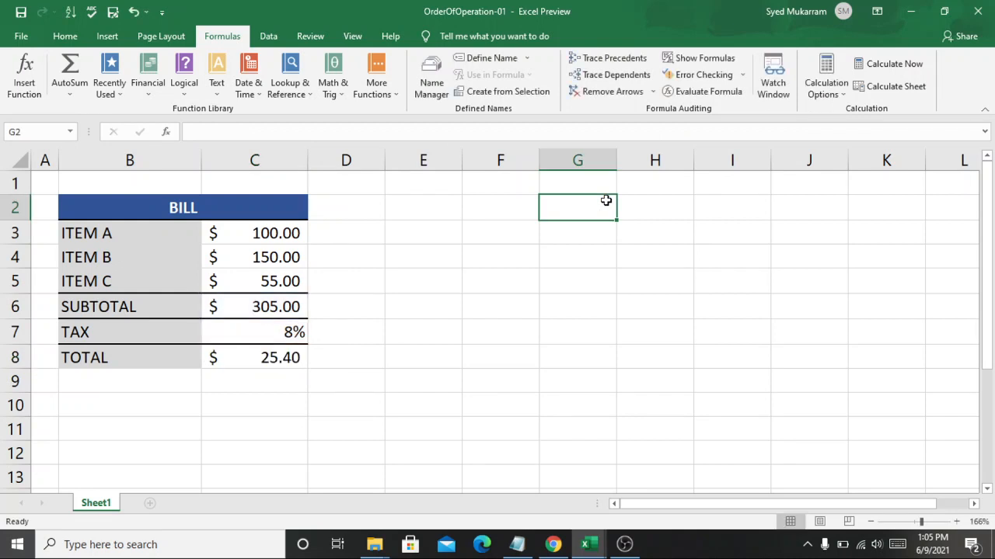
{"action": "left_click", "coordinate": [247, 365]}
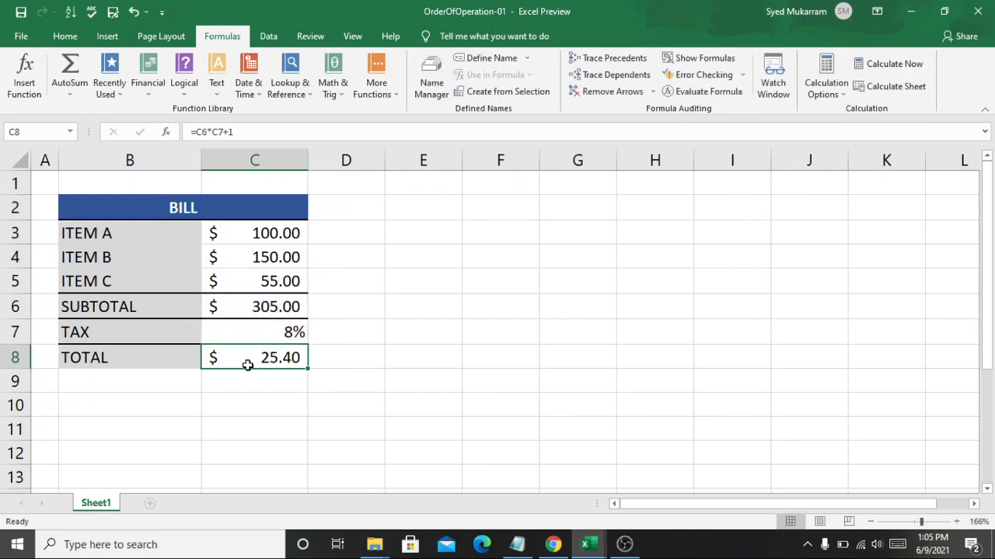
Evaluate the TOTAL formula in C8 step by step with Evaluate Formula, through the multiplication of subtotal and tax
{"action": "left_click", "coordinate": [686, 93]}
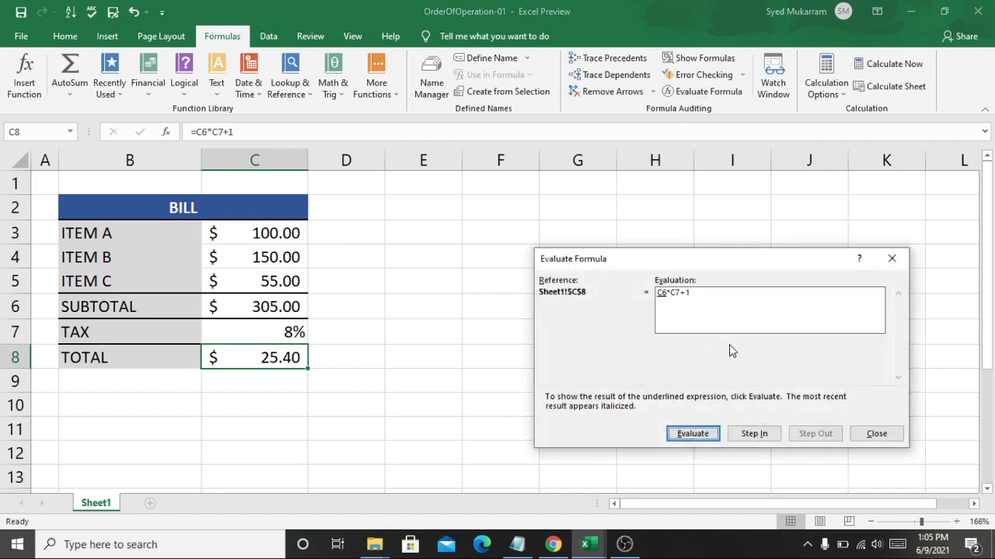
{"action": "left_click", "coordinate": [690, 437]}
{"action": "left_click", "coordinate": [692, 435]}
{"action": "left_click", "coordinate": [678, 436]}
Switch to Notepad to review the order of operations list, especially the parentheses entry, then return to Excel and end the formula evaluation
{"action": "left_click", "coordinate": [517, 544]}
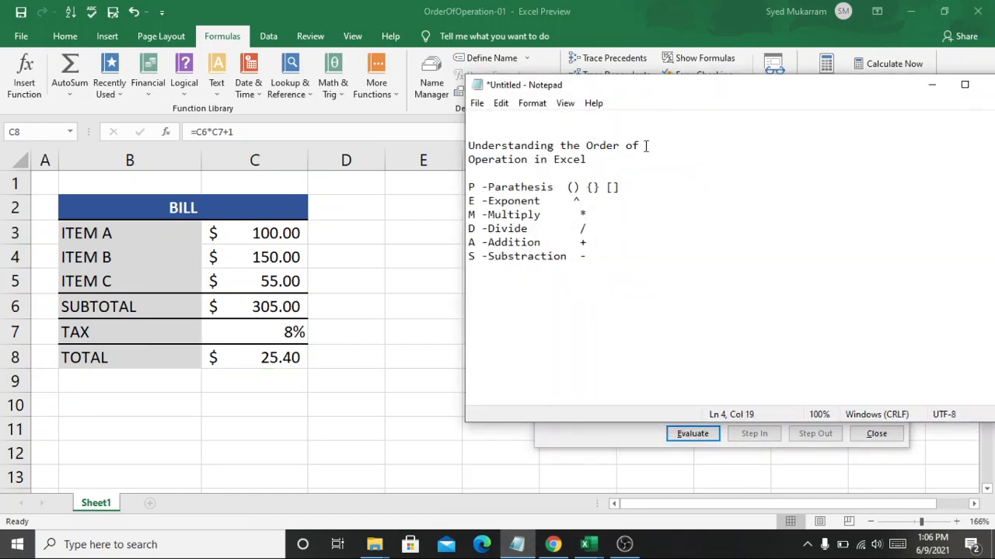
{"action": "left_click", "coordinate": [645, 145]}
{"action": "left_click_drag", "start_coordinate": [586, 159], "coordinate": [466, 159]}
{"action": "left_click", "coordinate": [512, 178]}
{"action": "left_click_drag", "start_coordinate": [557, 187], "coordinate": [475, 189]}
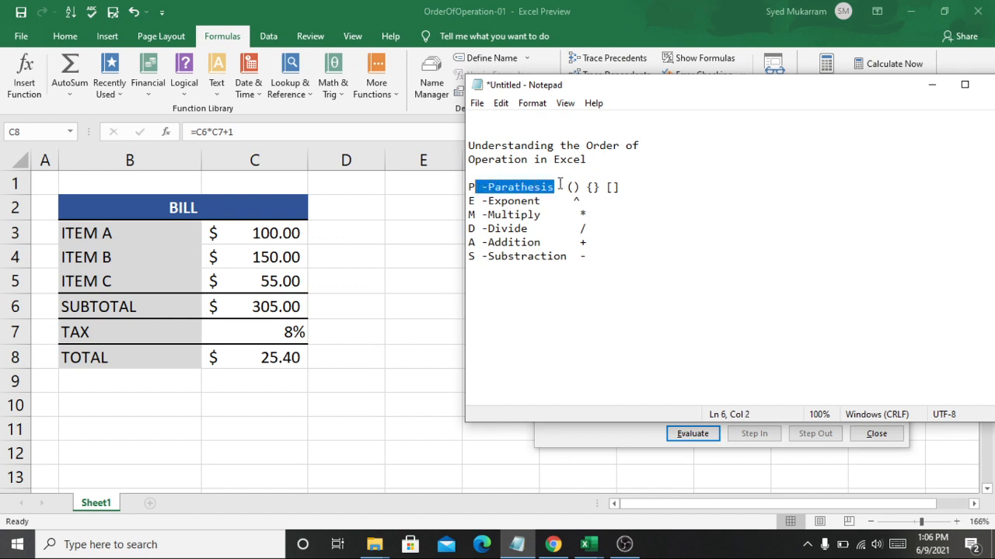
{"action": "left_click_drag", "start_coordinate": [625, 187], "coordinate": [556, 187]}
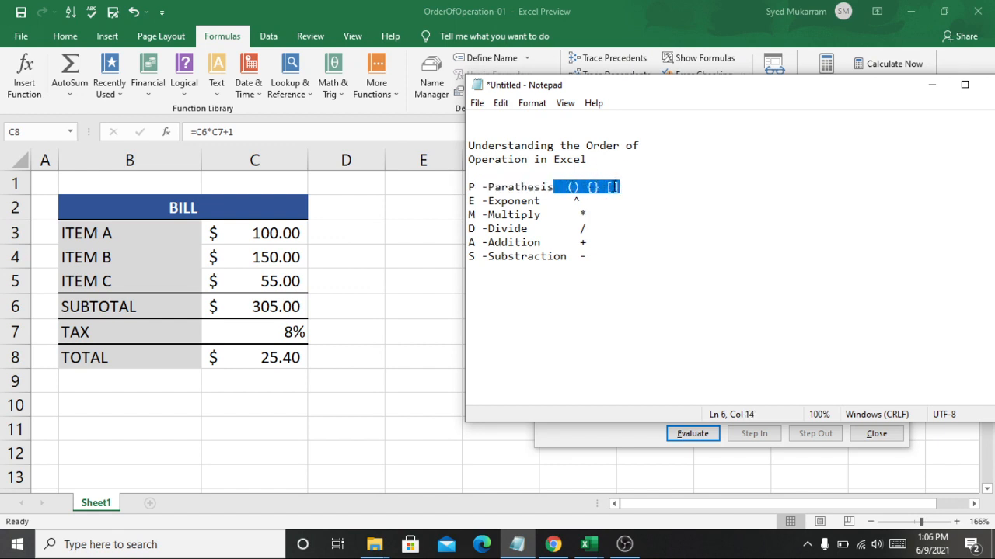
{"action": "left_click", "coordinate": [613, 187]}
{"action": "left_click_drag", "start_coordinate": [607, 196], "coordinate": [581, 238]}
{"action": "left_click", "coordinate": [603, 239]}
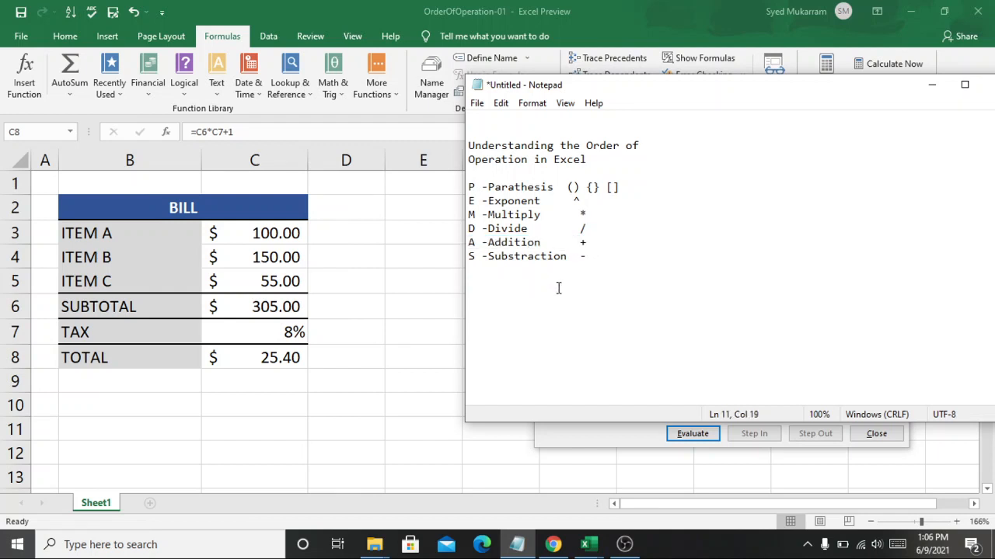
{"action": "left_click", "coordinate": [424, 348]}
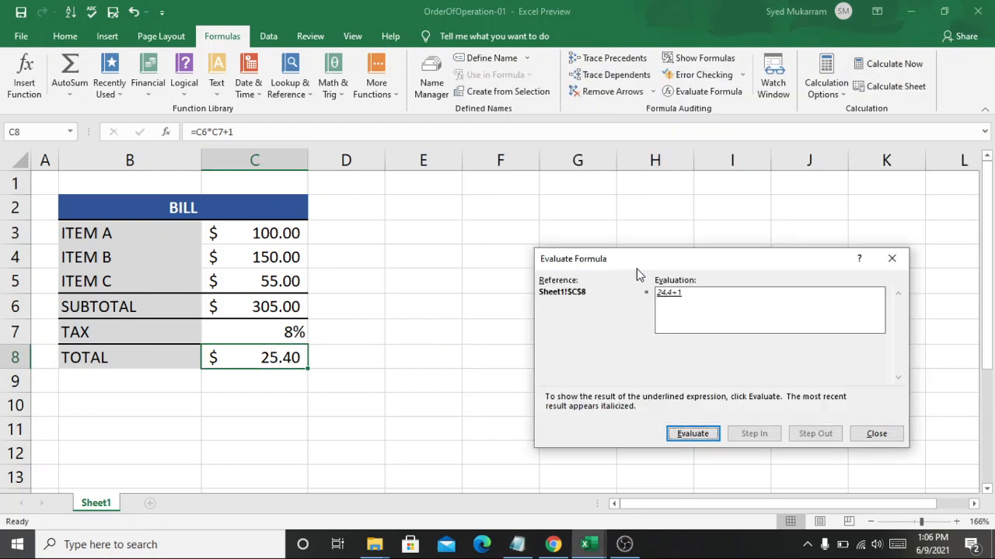
{"action": "left_click", "coordinate": [894, 260]}
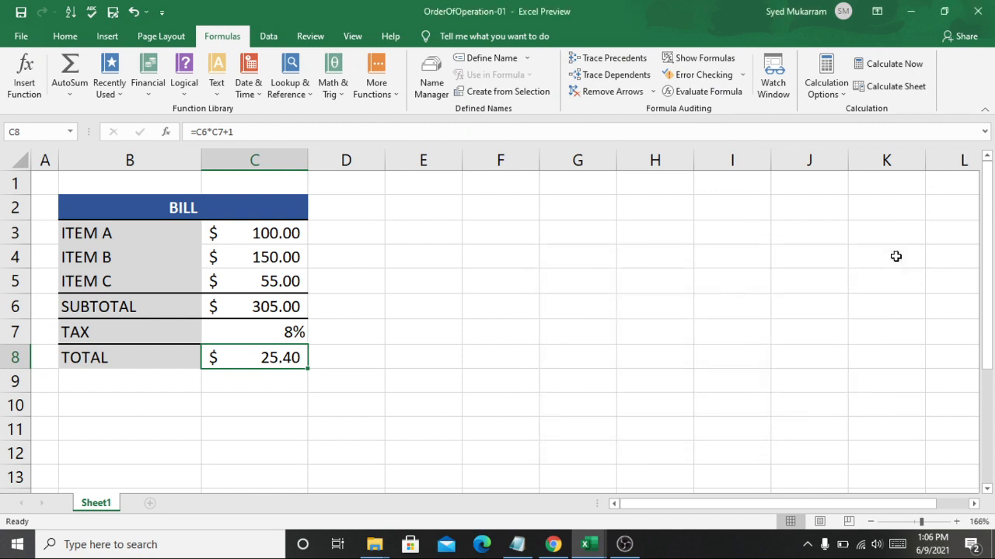
Check the Notepad list again and add parentheses to the TOTAL formula in C8, making it =C6*(C7+1)
{"action": "left_click", "coordinate": [529, 545]}
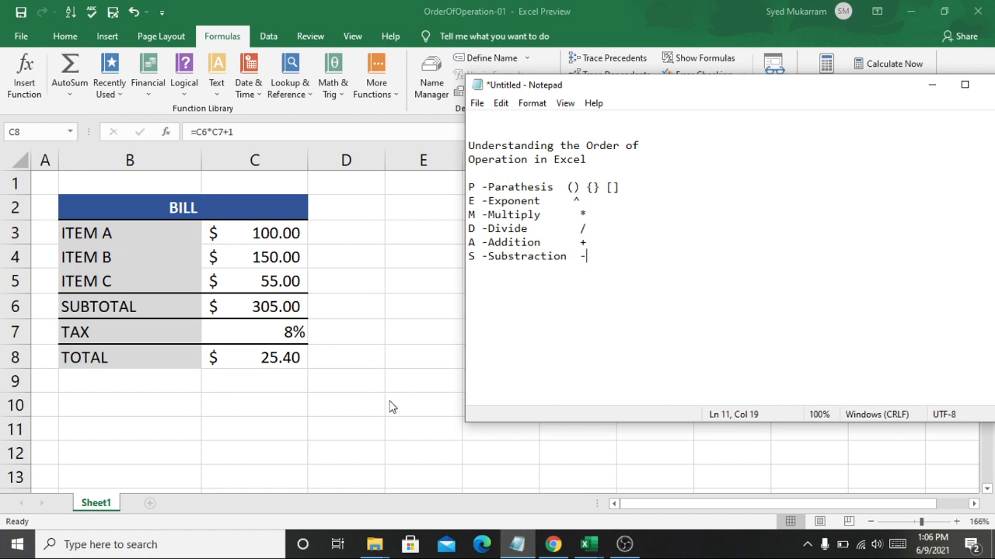
{"action": "key", "text": "alt+Tab"}
{"action": "double_click", "coordinate": [282, 358]}
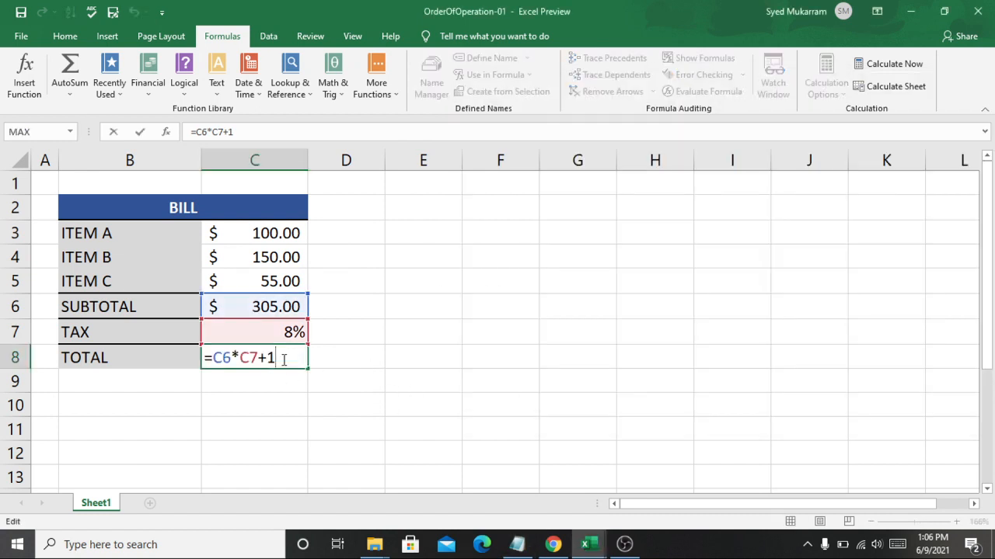
{"action": "type", "text": ")"}
{"action": "type", "text": "("}
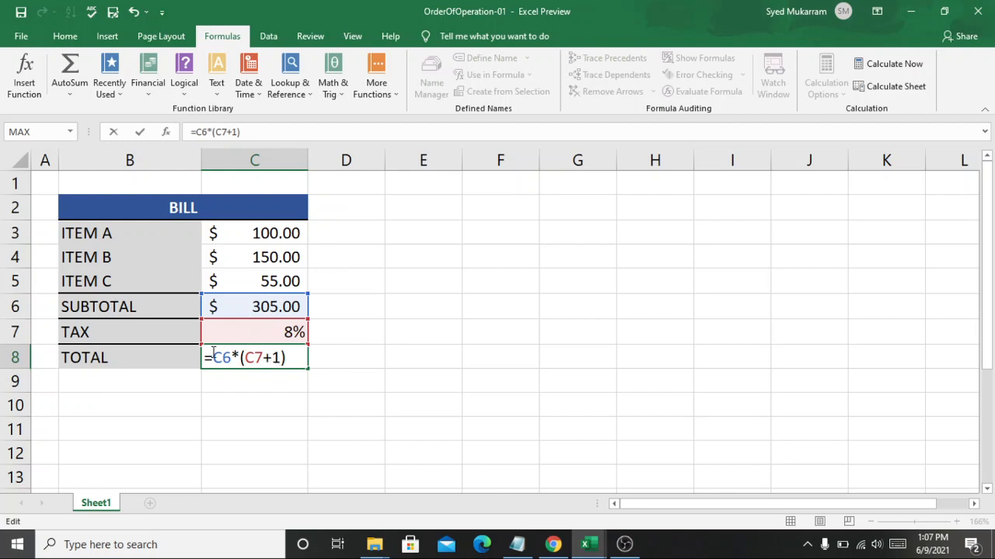
{"action": "key", "text": "Return"}
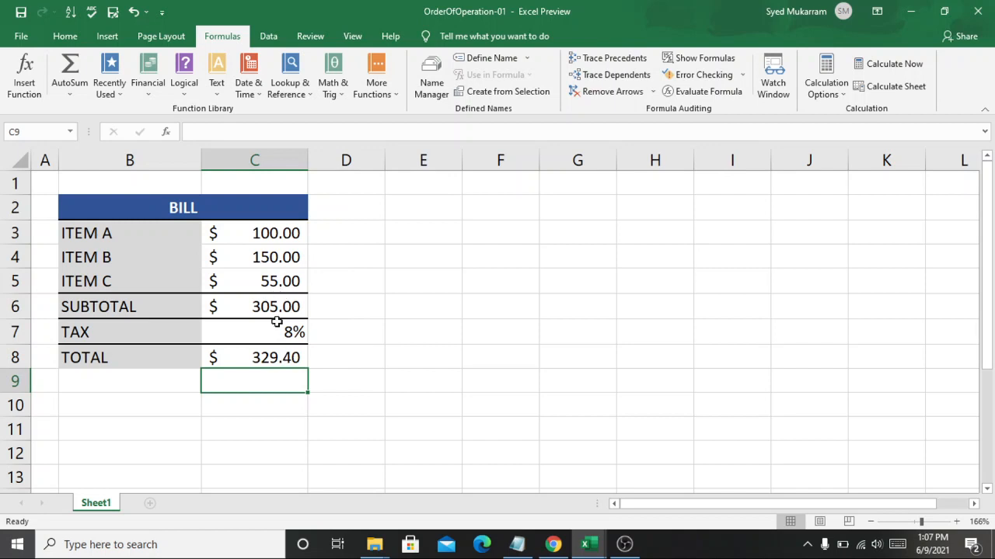
{"action": "left_click", "coordinate": [286, 333]}
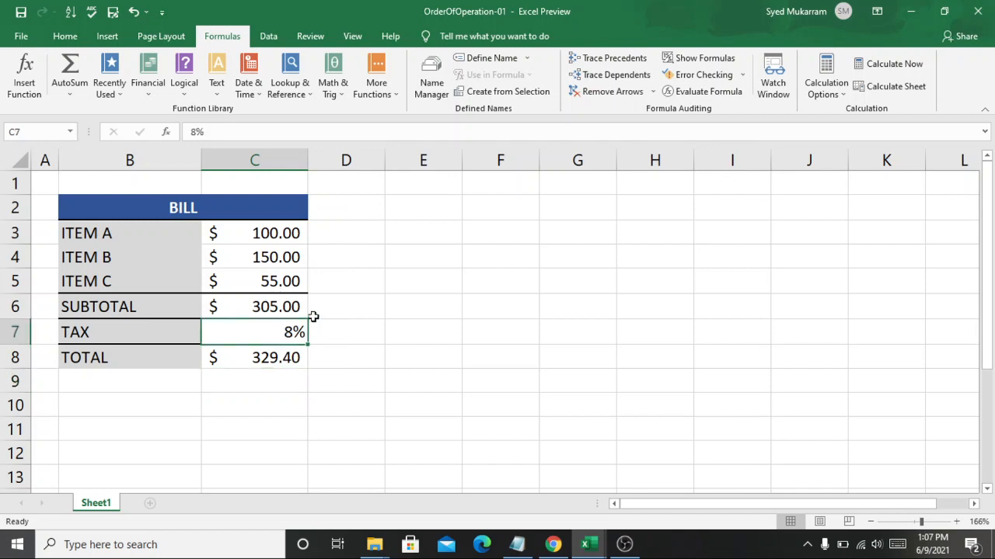
{"action": "left_click", "coordinate": [335, 328]}
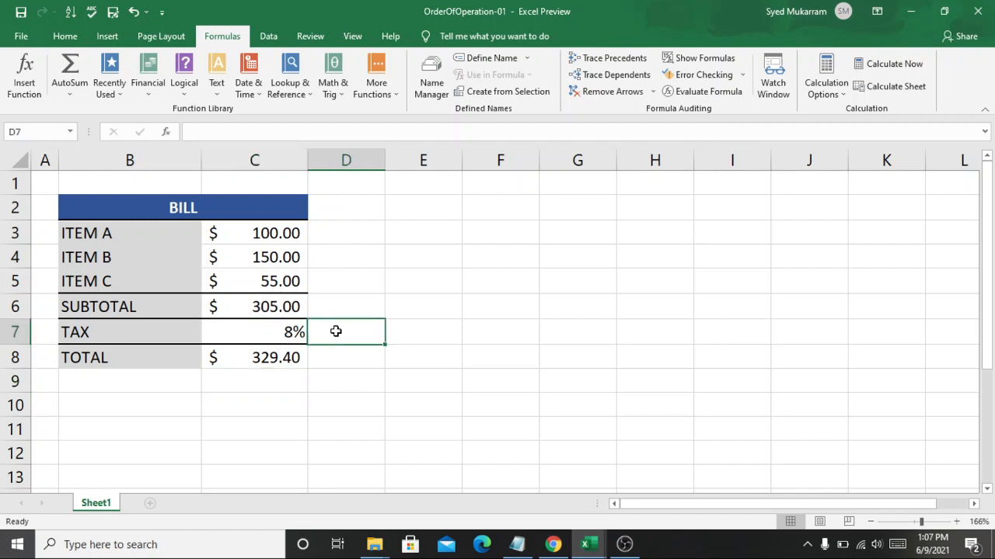
{"action": "left_click", "coordinate": [449, 335]}
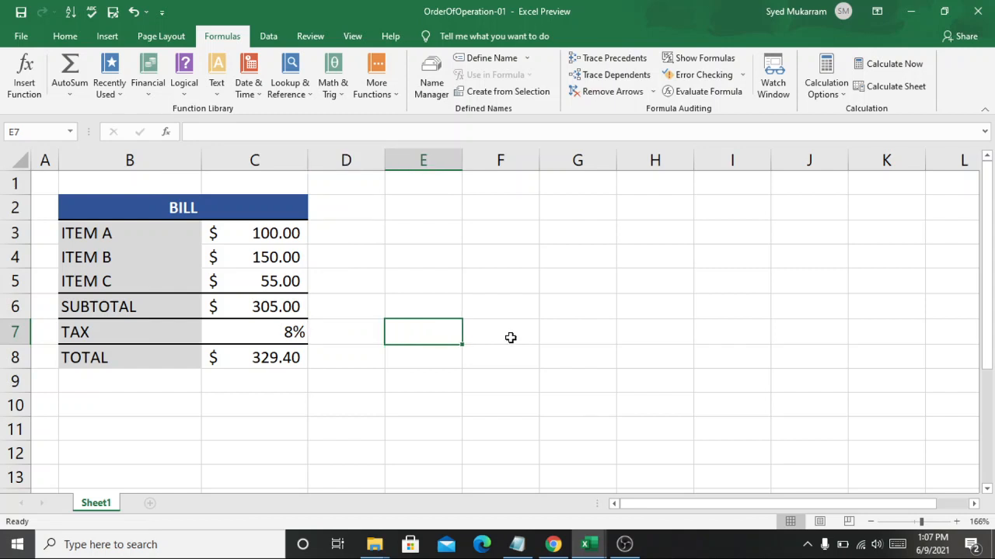
{"action": "left_click", "coordinate": [513, 337]}
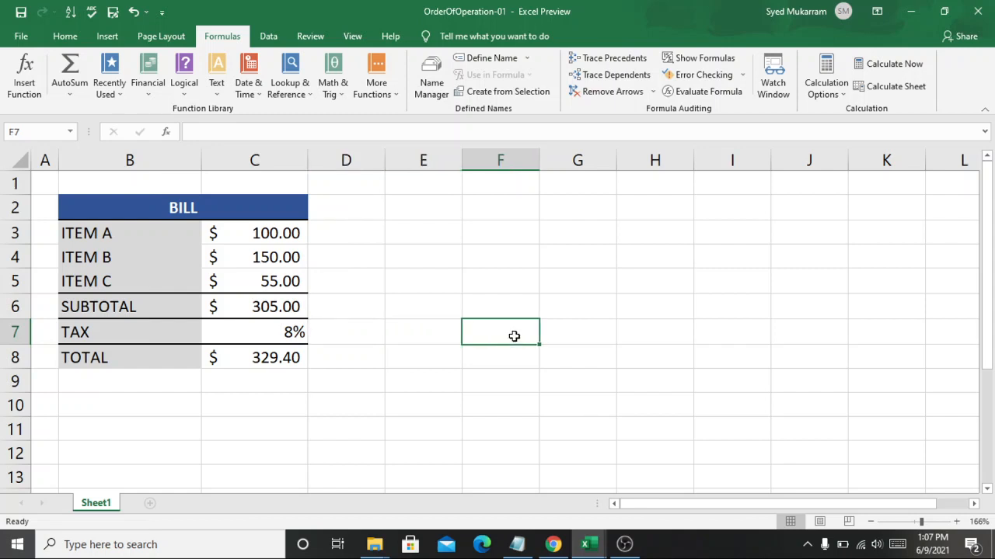
{"action": "type", "text": "+"}
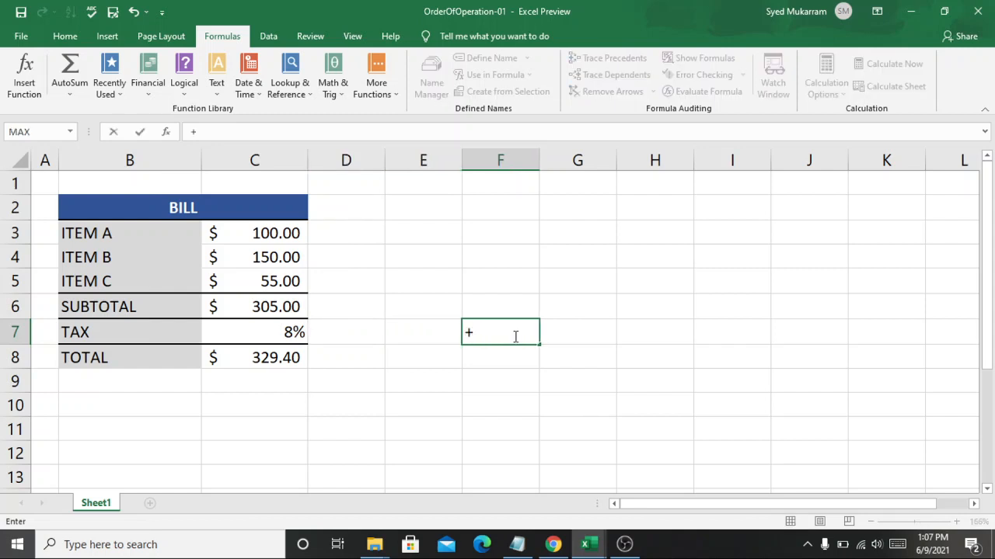
{"action": "key", "text": "BackSpace"}
{"action": "type", "text": "="}
{"action": "left_click", "coordinate": [275, 305]}
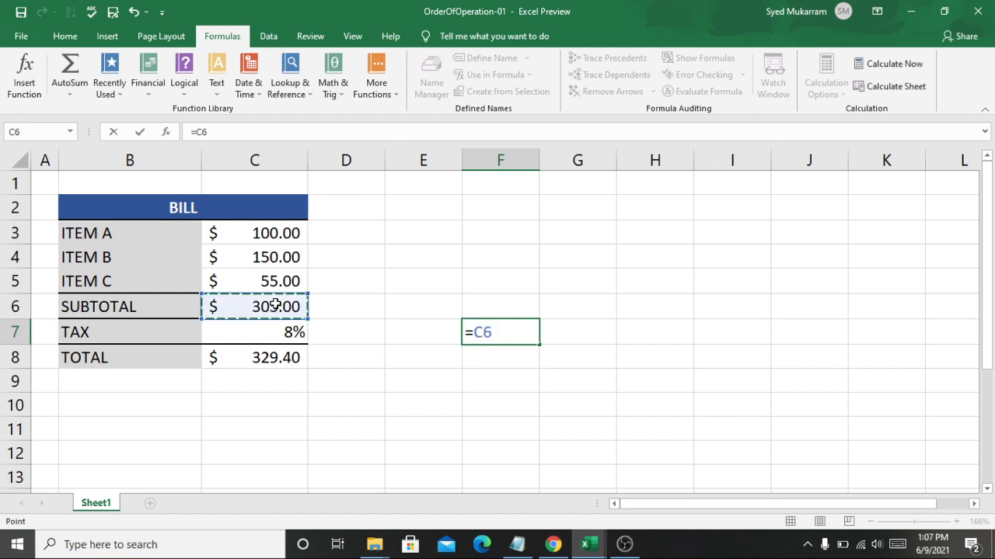
{"action": "left_click", "coordinate": [515, 337]}
{"action": "type", "text": "*"}
{"action": "left_click", "coordinate": [277, 339]}
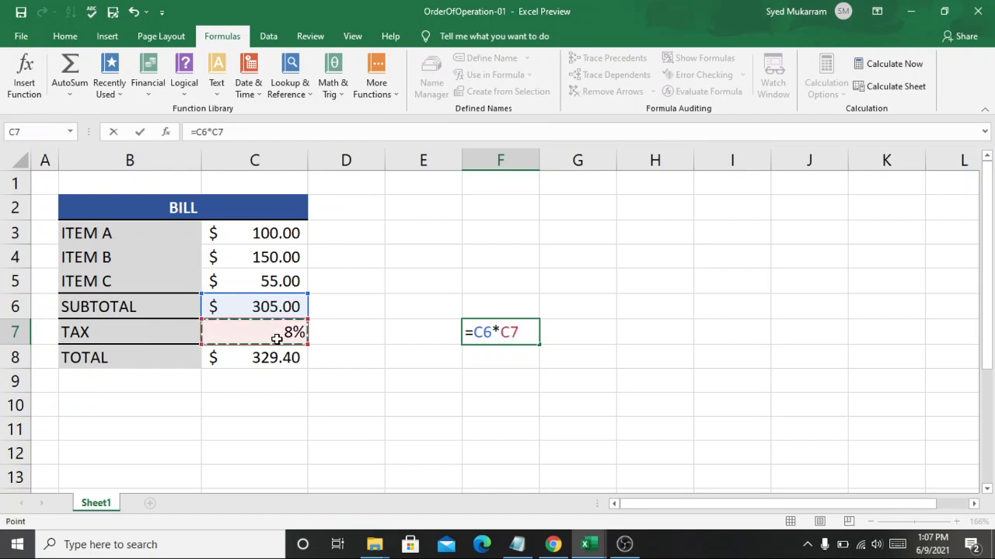
{"action": "left_click", "coordinate": [416, 407]}
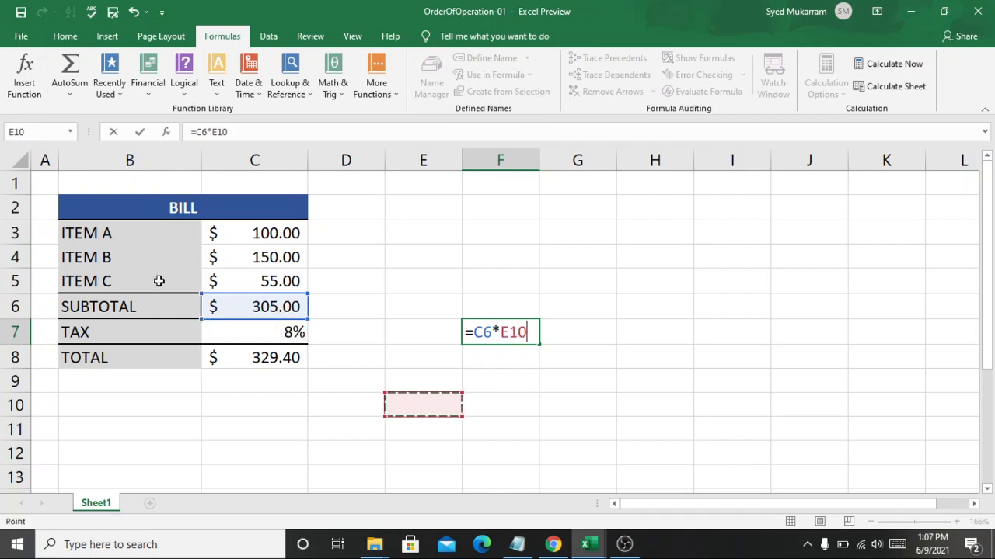
{"action": "key", "text": "Escape"}
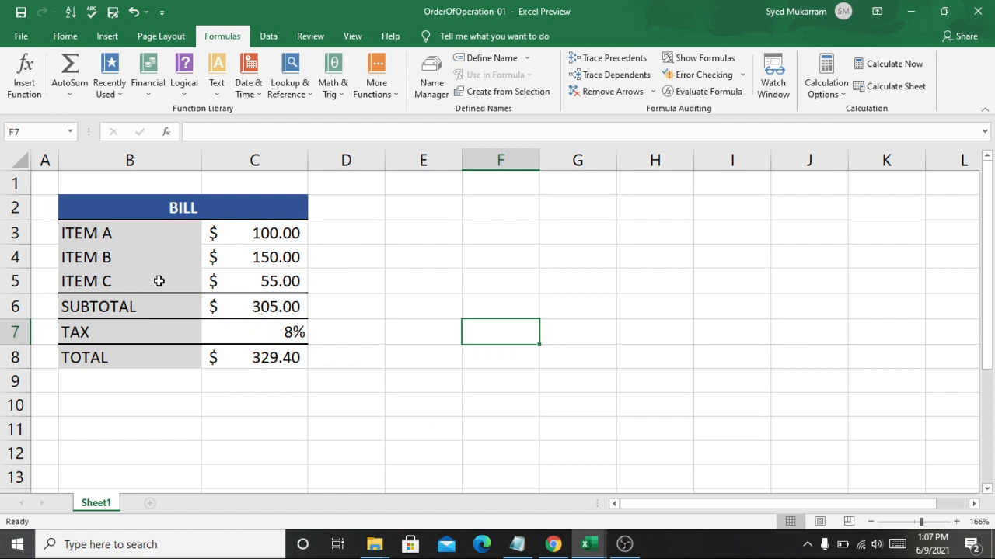
Enter the formula =C6*C7 in cell F7 to calculate the tax amount on the subtotal
{"action": "left_click", "coordinate": [248, 311]}
{"action": "left_click", "coordinate": [491, 328]}
{"action": "type", "text": "="}
{"action": "left_click", "coordinate": [275, 303]}
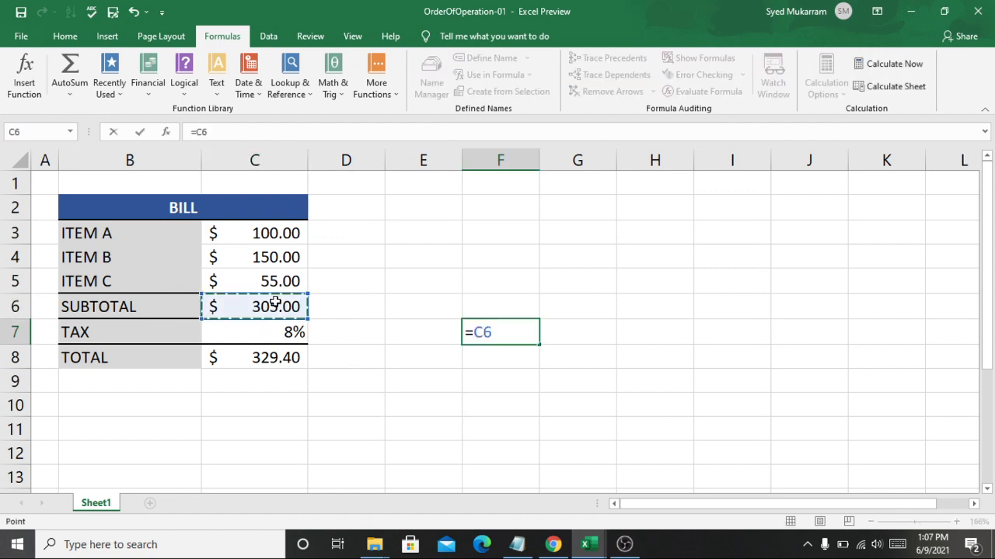
{"action": "left_click", "coordinate": [523, 336]}
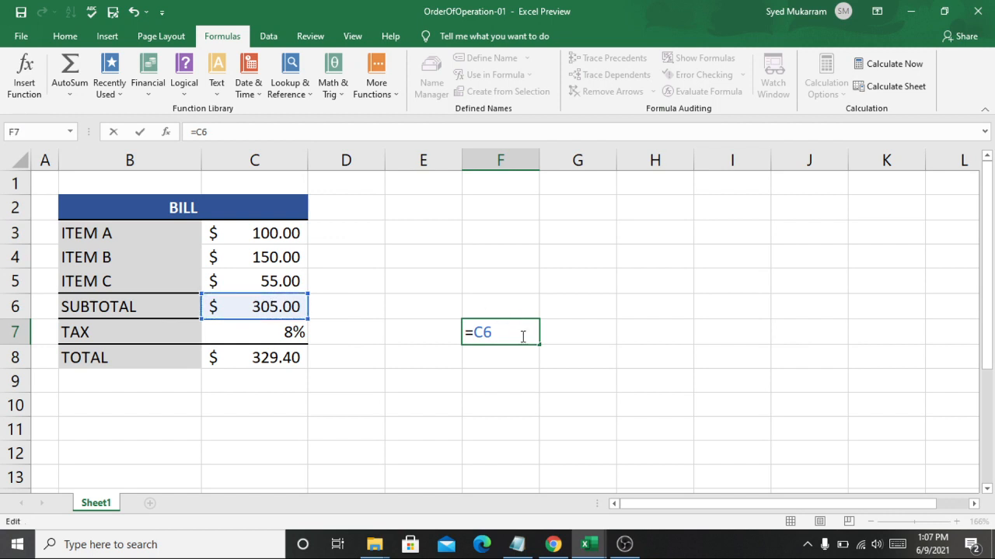
{"action": "left_click", "coordinate": [263, 338]}
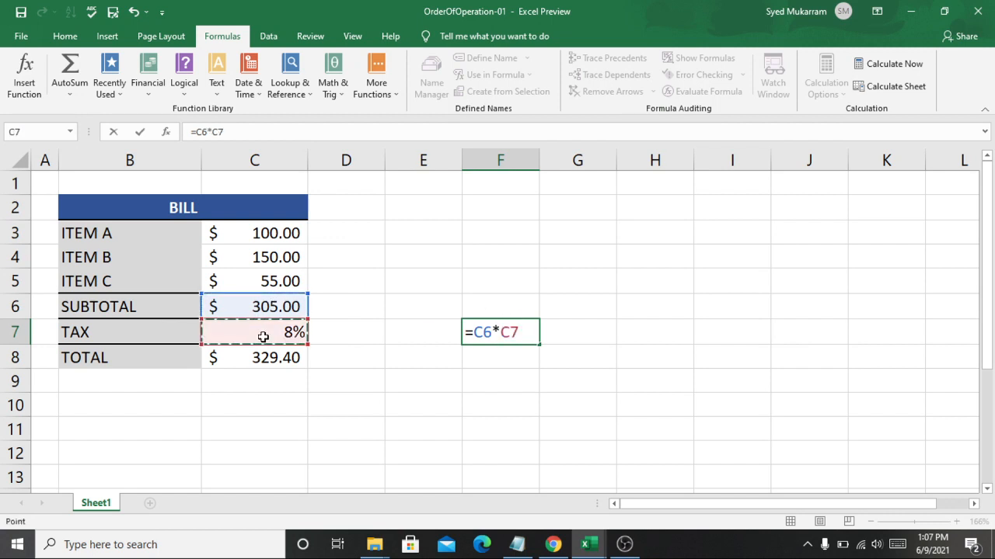
{"action": "key", "text": "Return"}
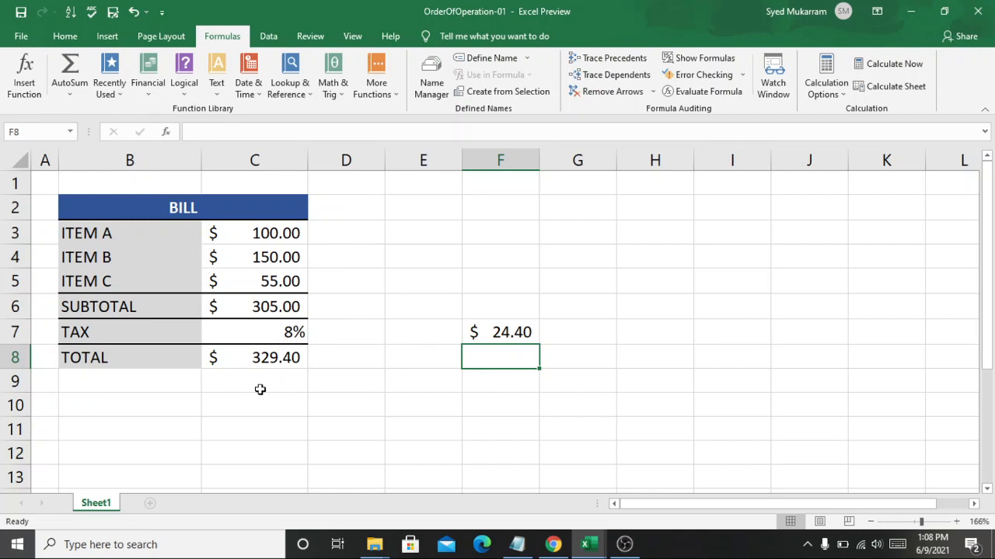
Enter the subtotal amount $305 in cell F8, directly below the calculated tax amount
{"action": "double_click", "coordinate": [495, 348]}
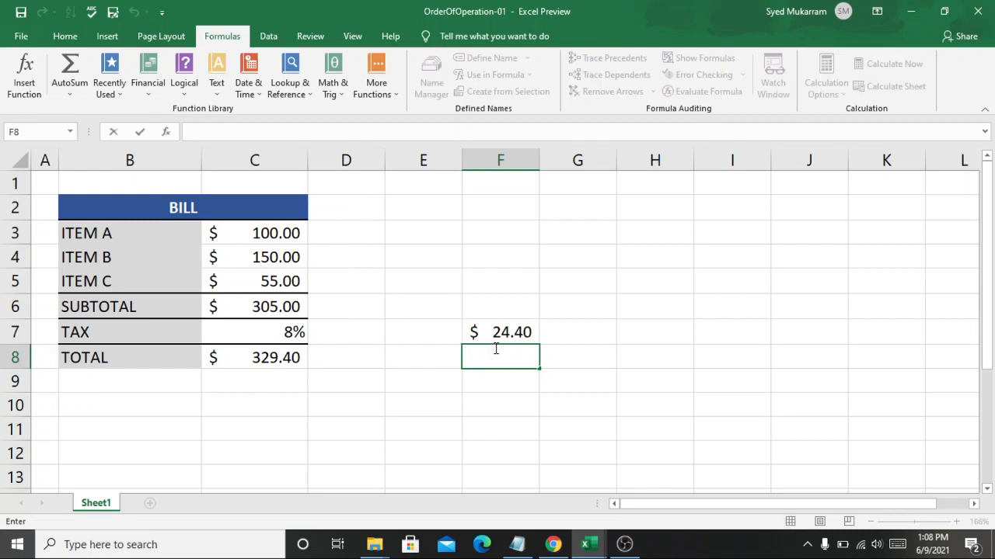
{"action": "type", "text": "$"}
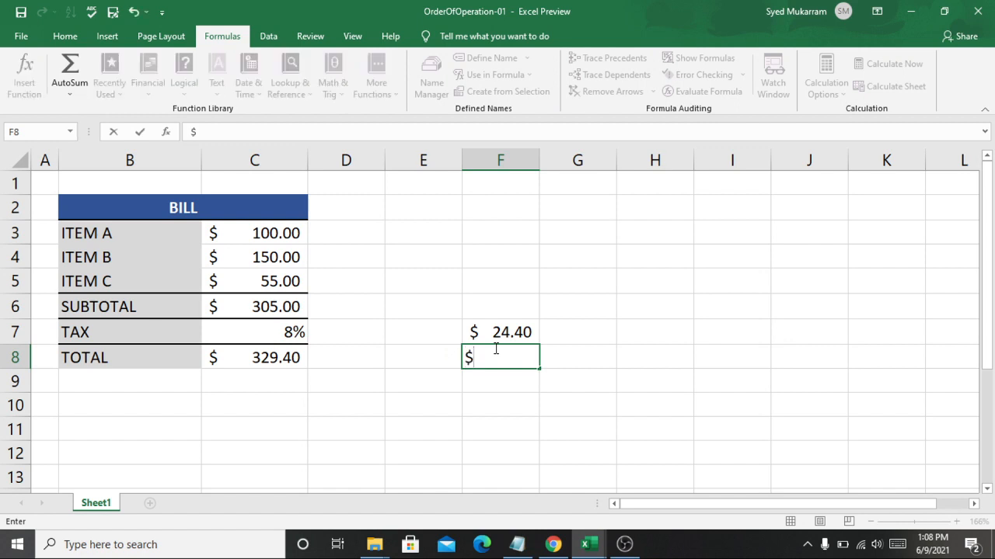
{"action": "type", "text": "305"}
{"action": "key", "text": "Return"}
Inspect the tax formula in F7 and select F7:F8 to check the sum of tax and subtotal
{"action": "left_click", "coordinate": [519, 332]}
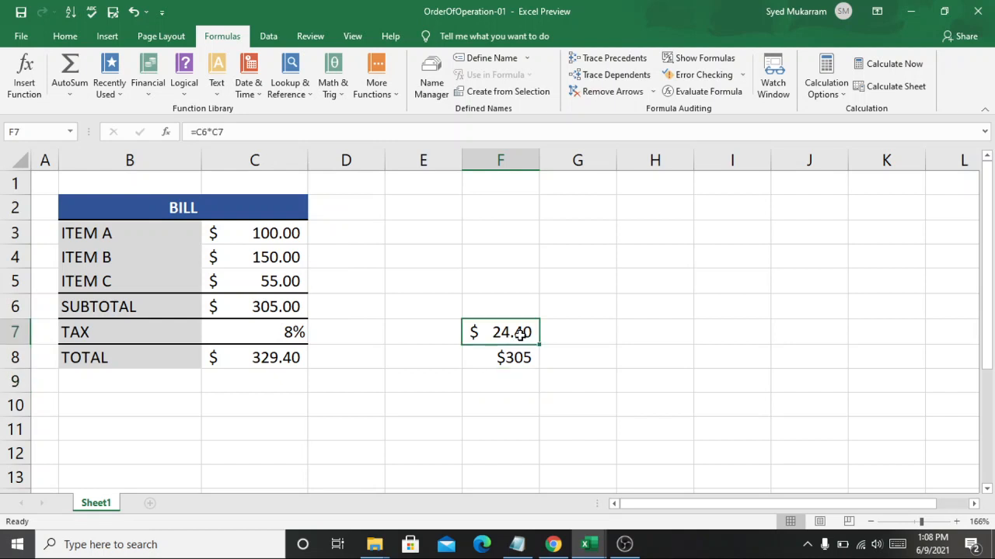
{"action": "double_click", "coordinate": [519, 332]}
{"action": "left_click", "coordinate": [593, 346]}
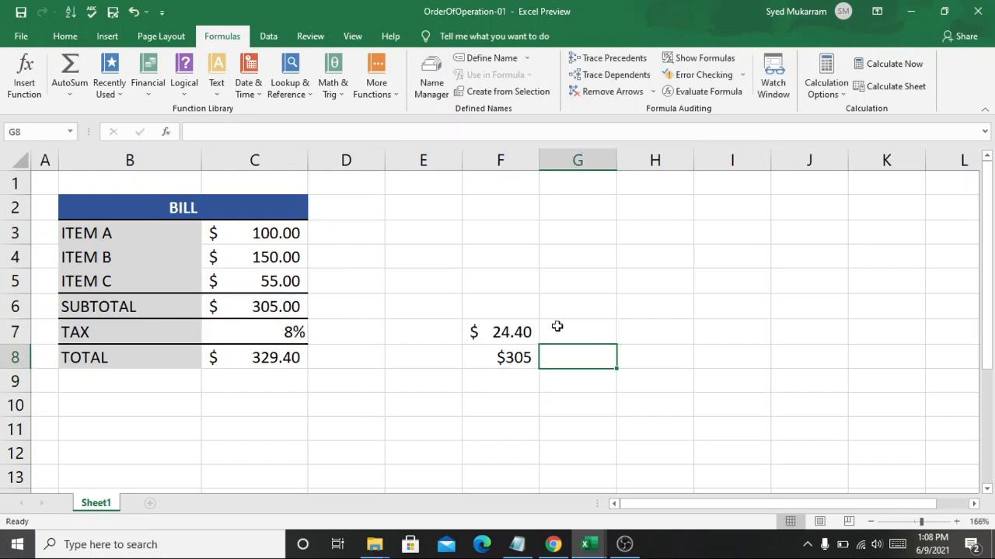
{"action": "left_click_drag", "start_coordinate": [522, 332], "coordinate": [517, 357]}
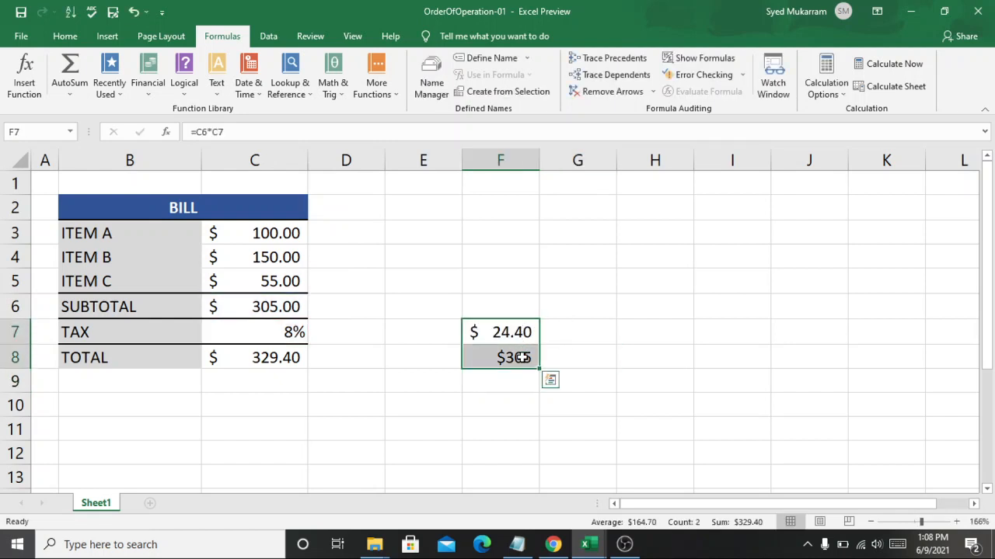